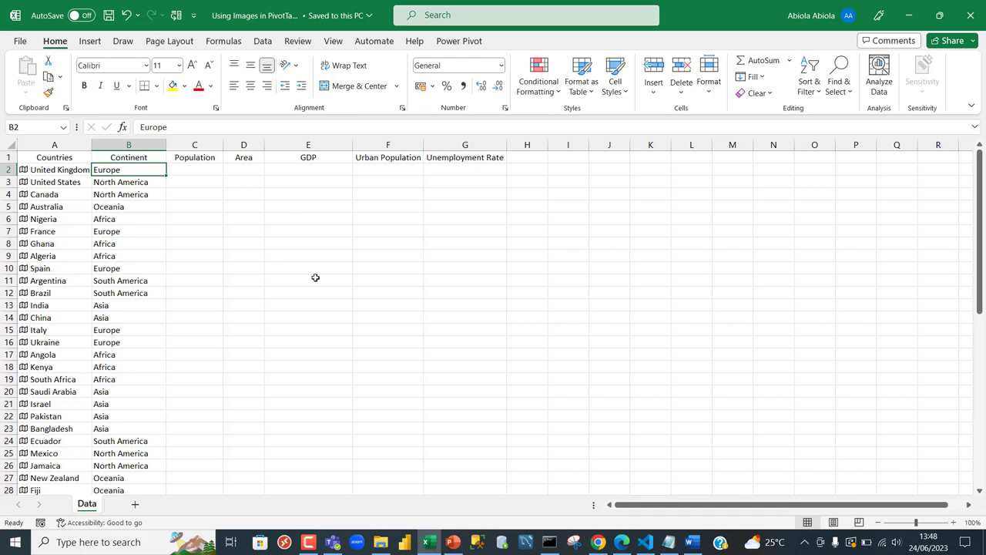
View the account information page in the File backstage view, then go back to the worksheet
click(20, 44)
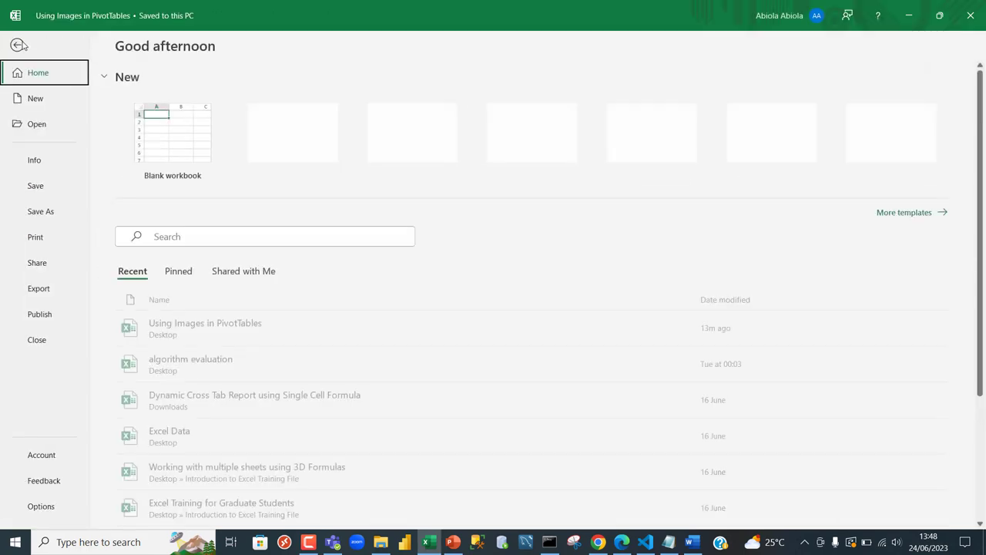
click(41, 461)
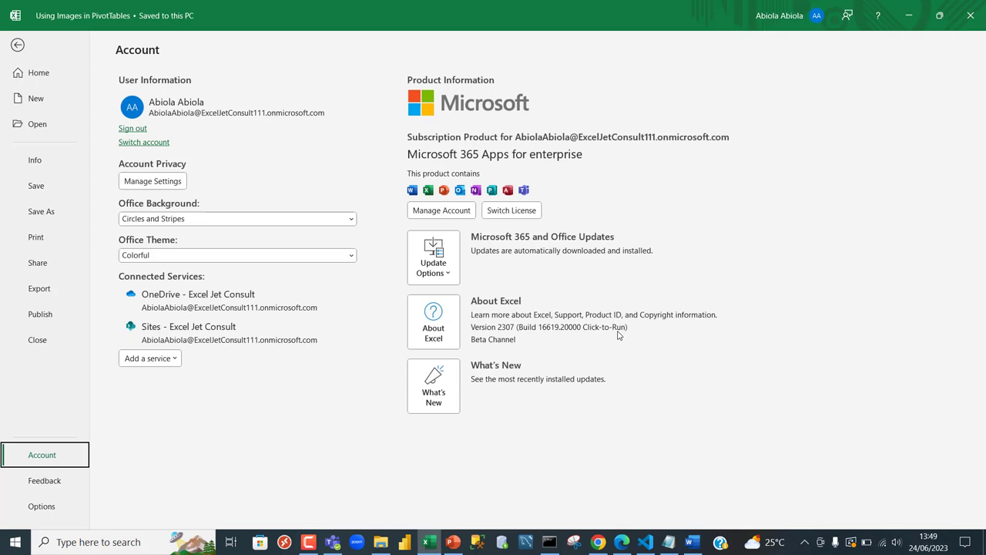
click(17, 45)
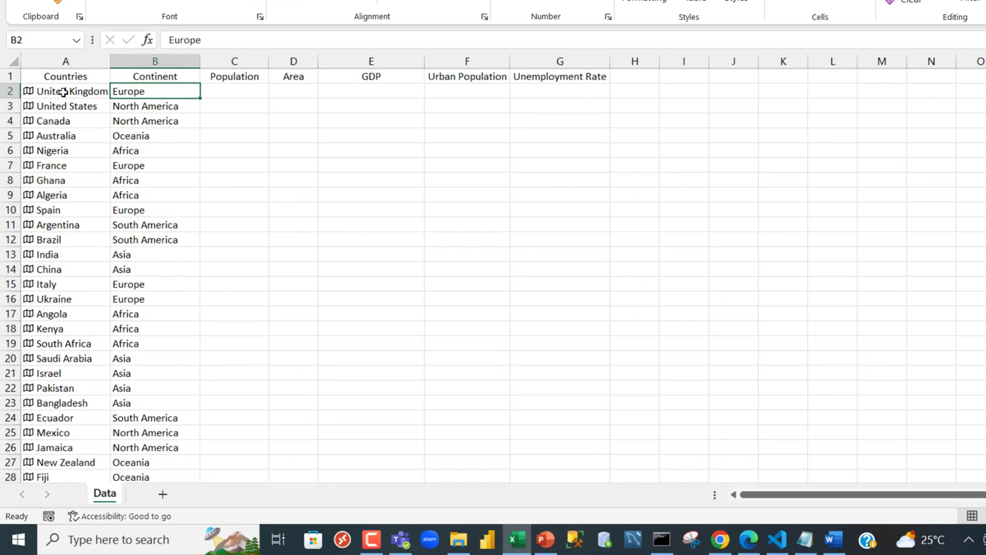
Select parts of the country list, the Continent column and the empty data cells
drag(64, 91, 62, 371)
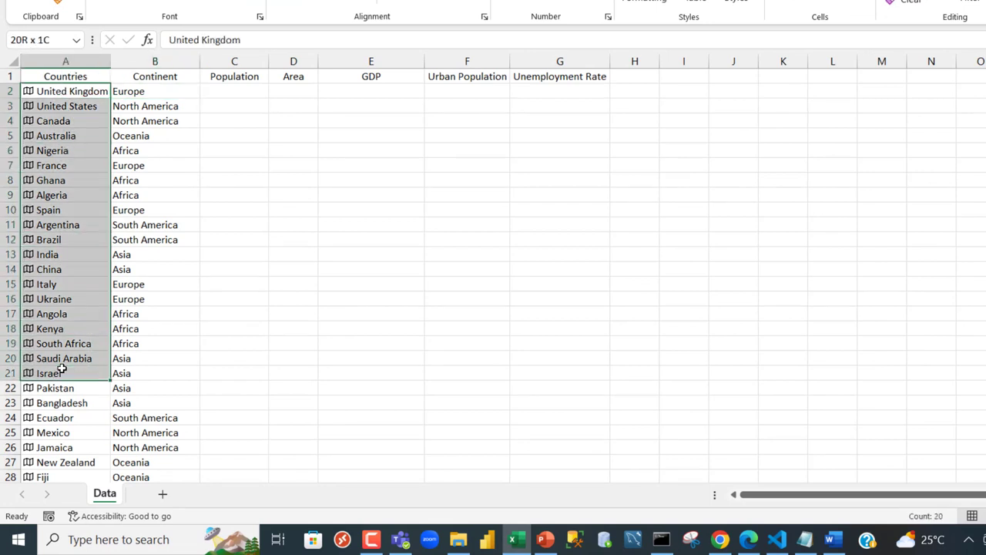
drag(172, 95, 164, 285)
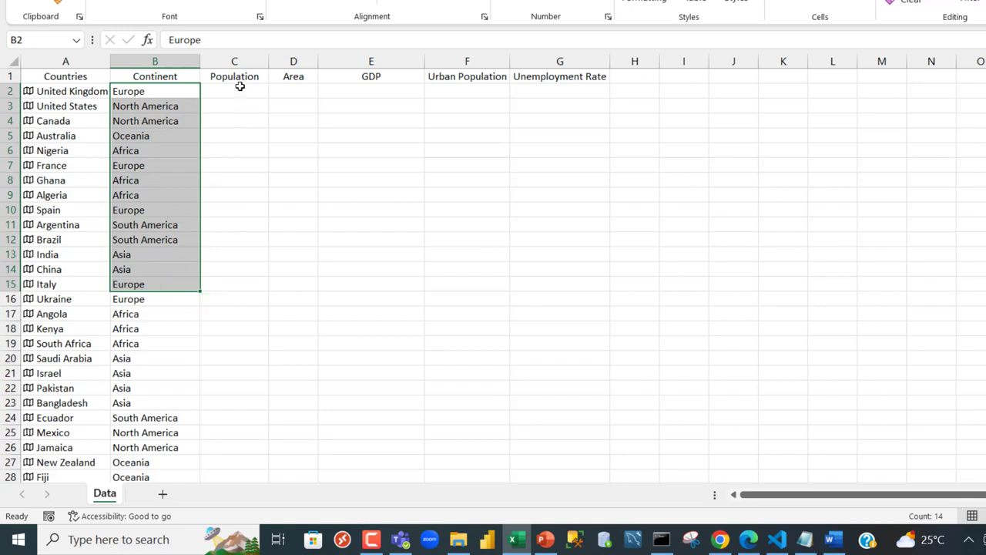
drag(240, 87, 257, 236)
drag(305, 91, 331, 235)
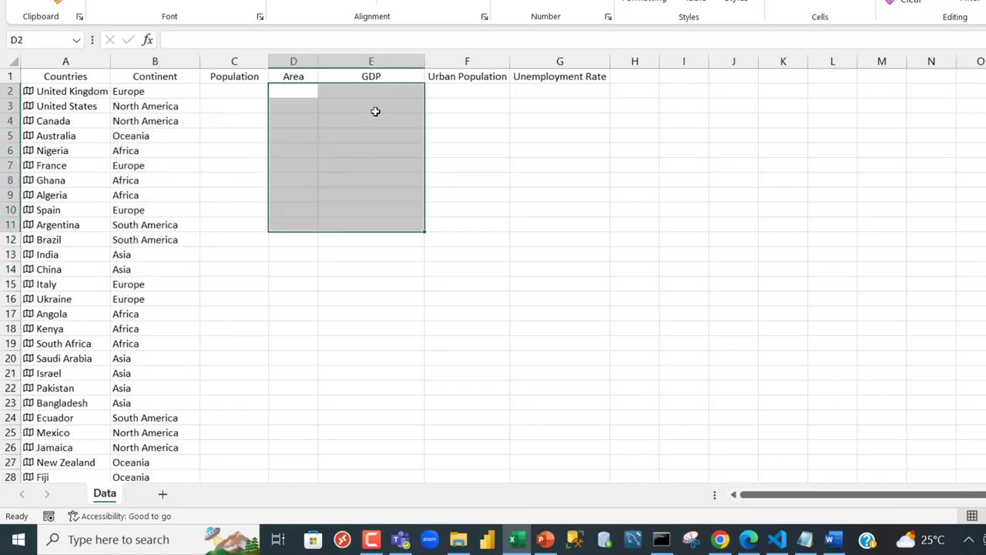
drag(366, 194, 378, 284)
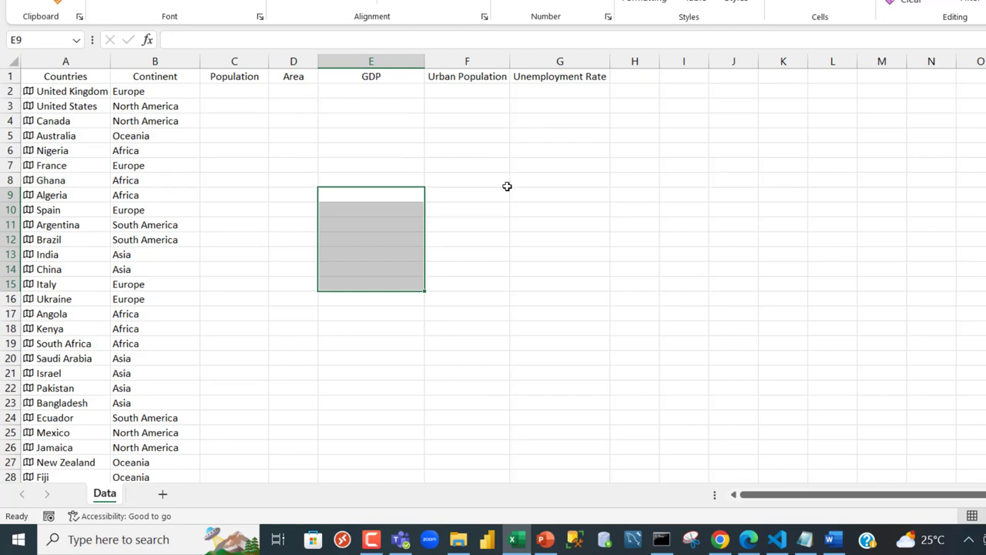
click(555, 89)
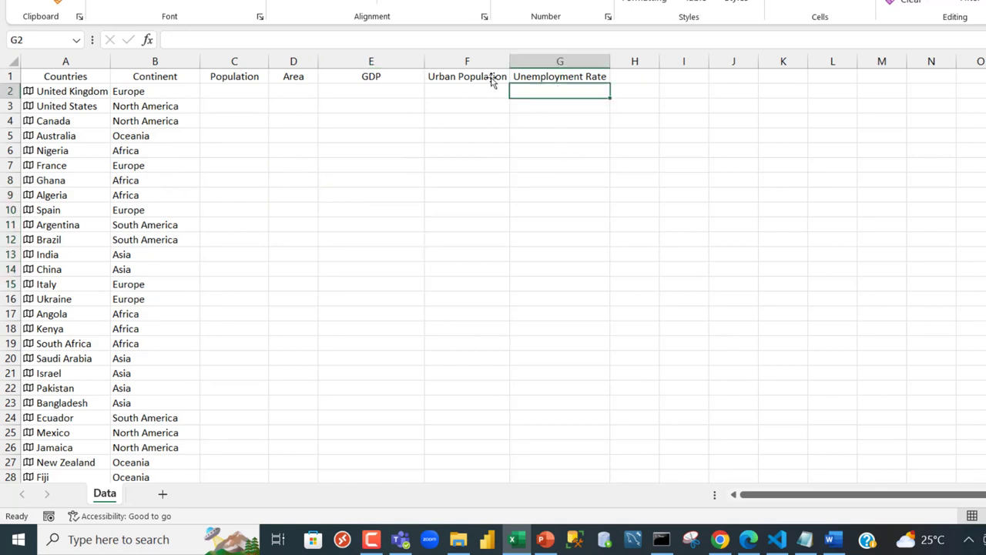
Select countries A2:A57 and fill column C with each country's Population
click(55, 94)
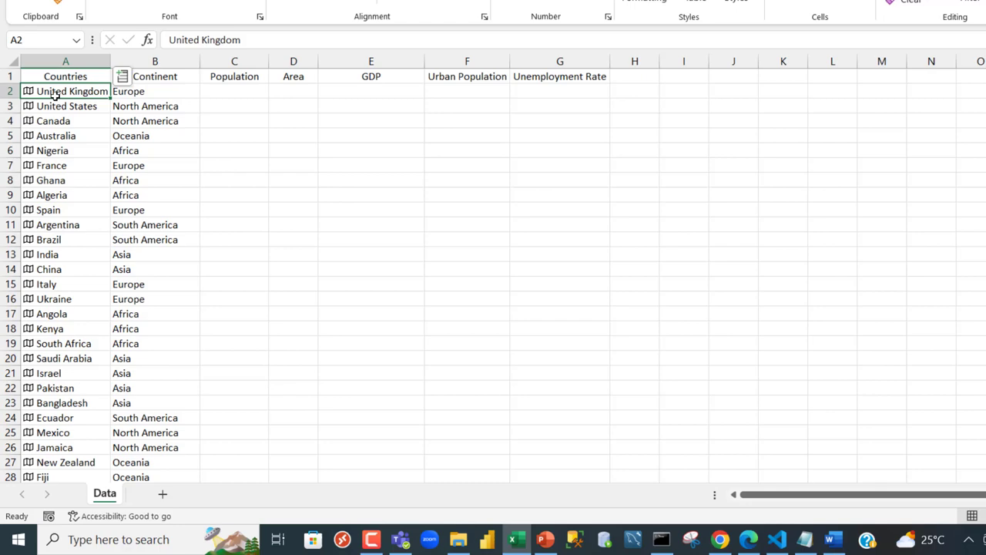
key(ctrl+shift+Down)
scroll(90, 91, up, 10)
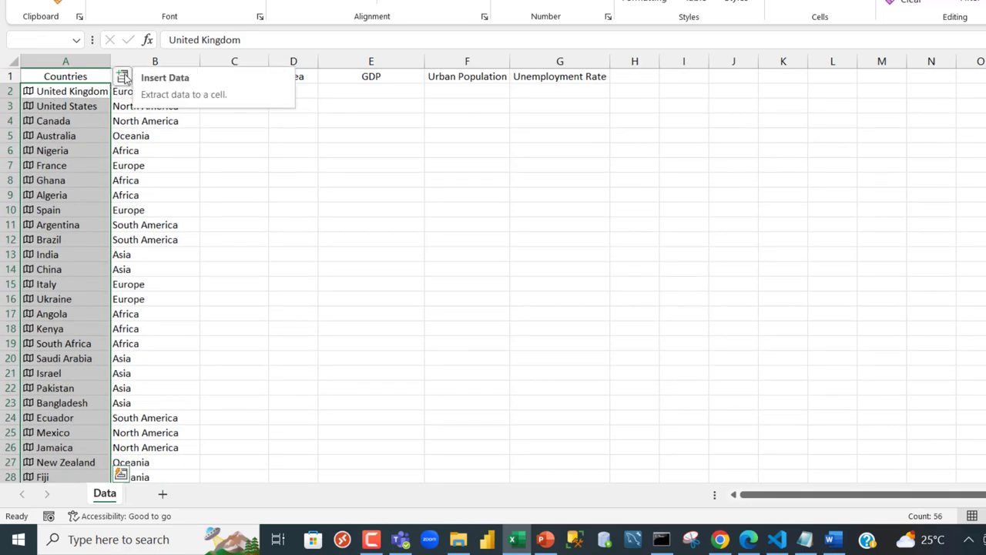
click(123, 77)
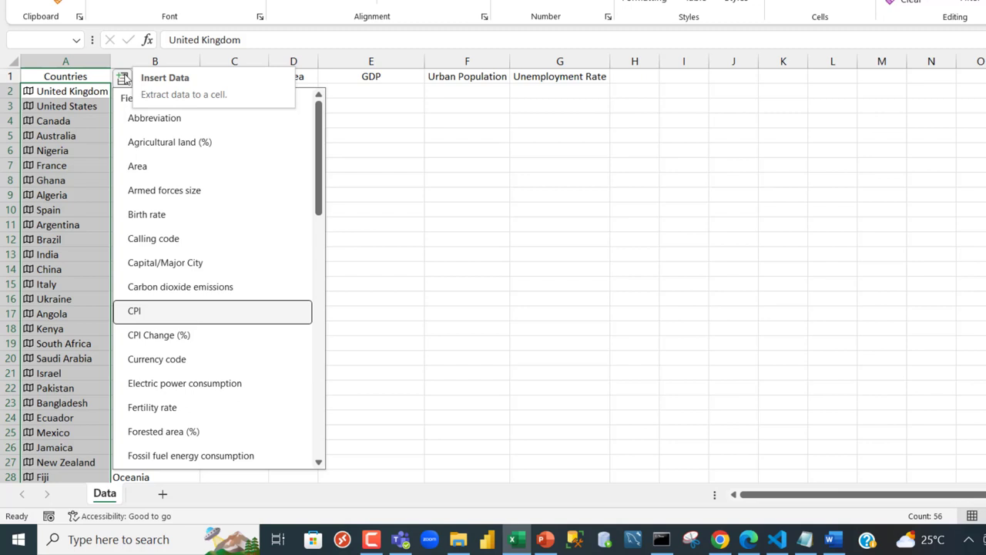
click(319, 266)
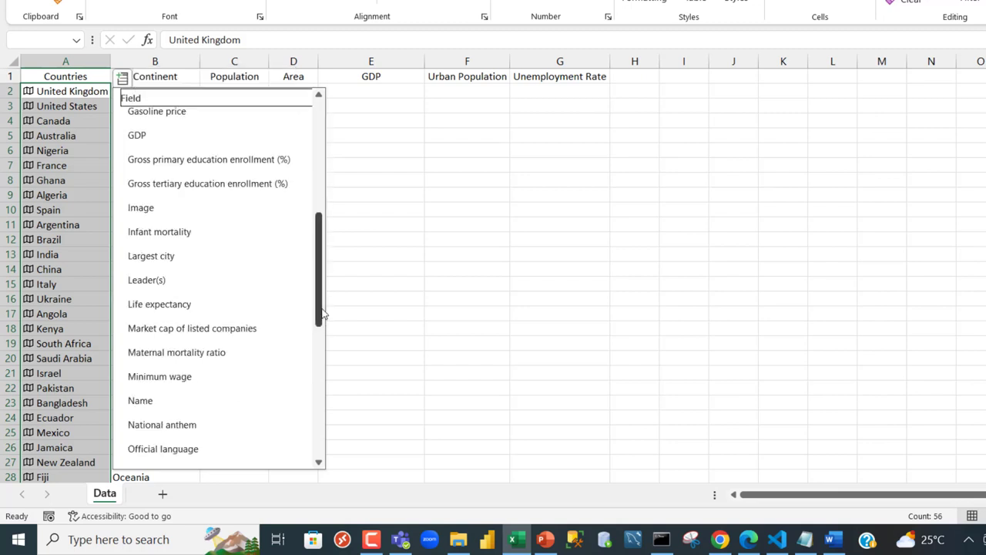
drag(317, 303, 317, 386)
click(166, 333)
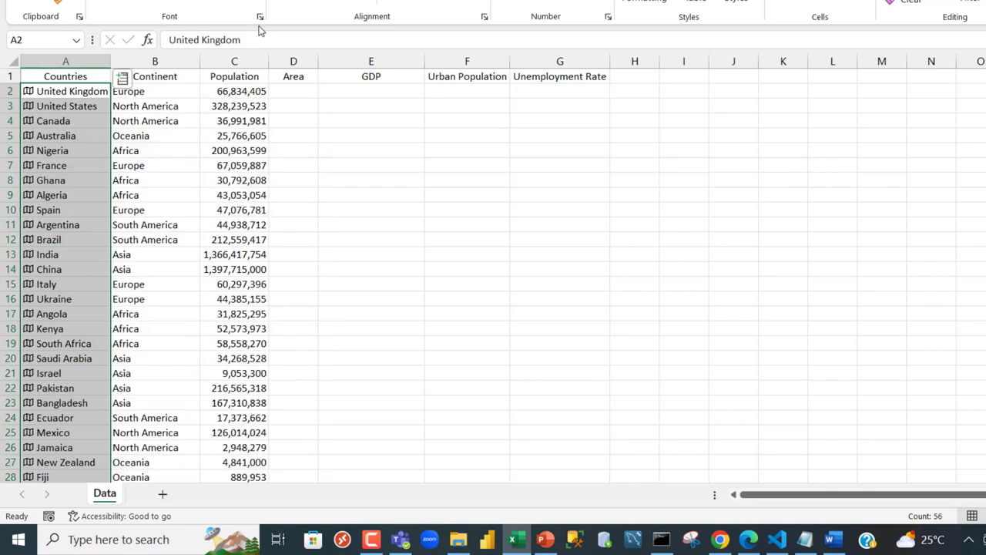
Insert Area into column D and GDP into column E from the country data fields
click(123, 80)
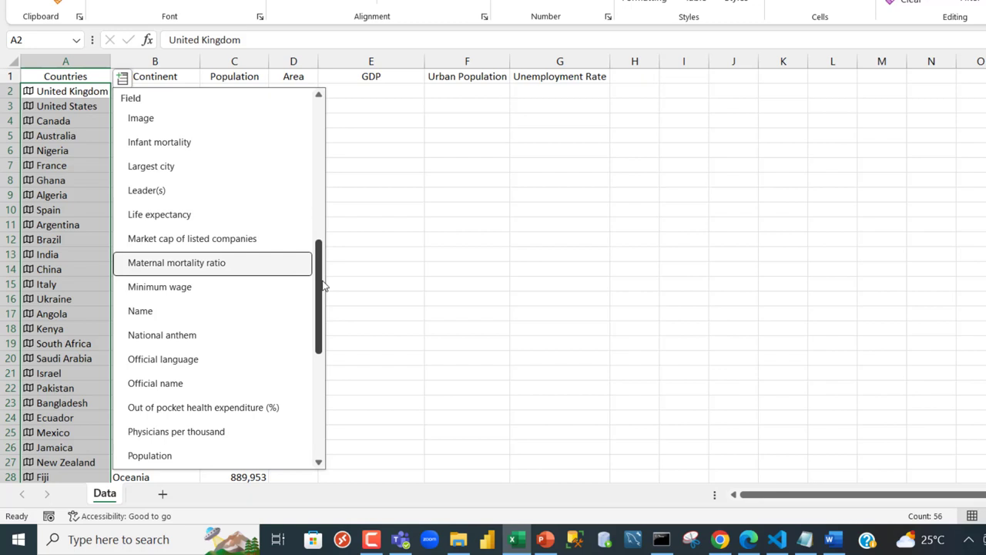
drag(324, 285, 324, 128)
click(171, 166)
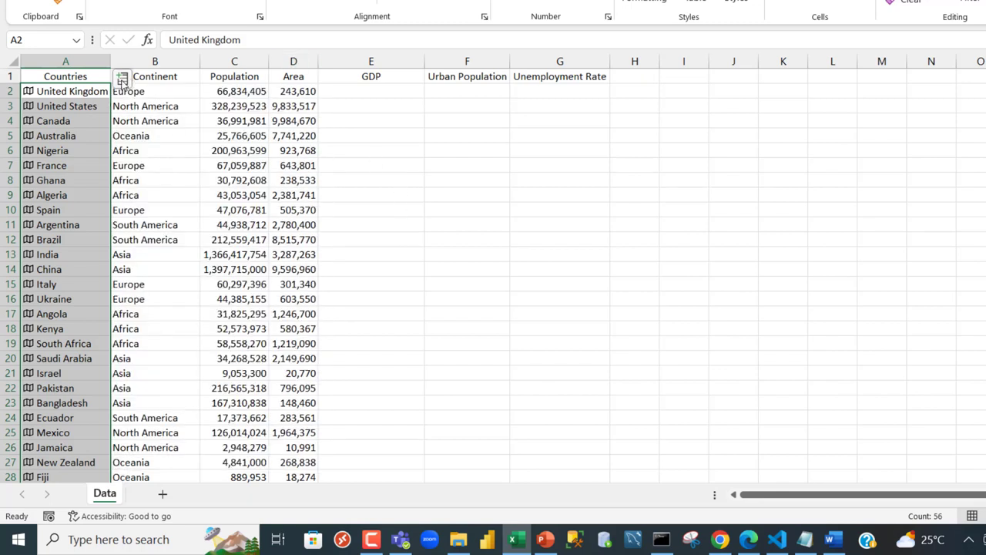
click(123, 79)
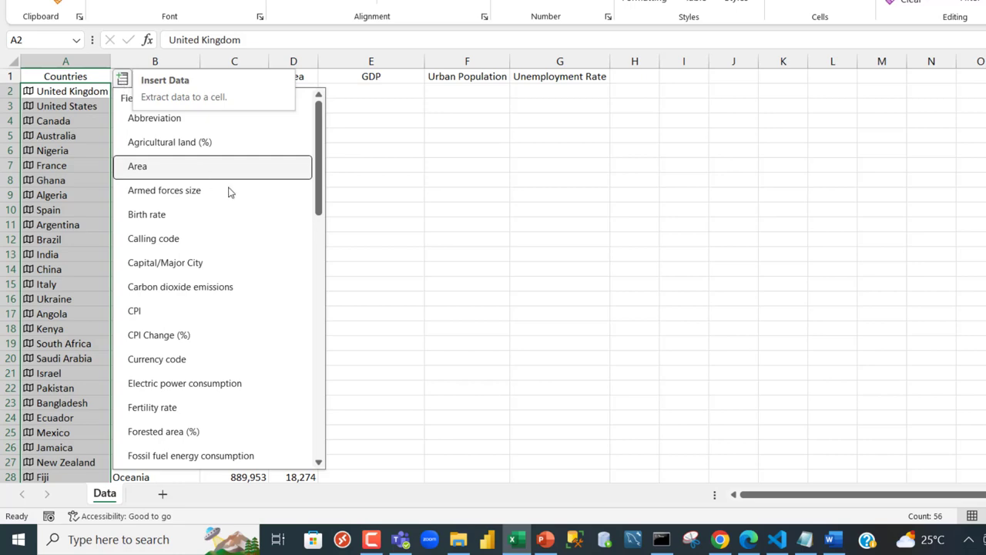
scroll(154, 323, down, 4)
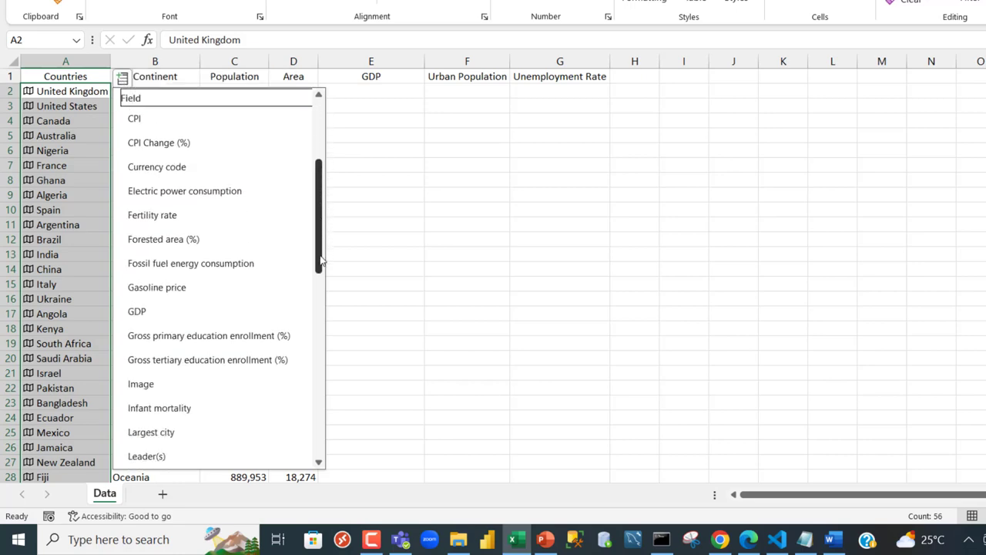
click(154, 316)
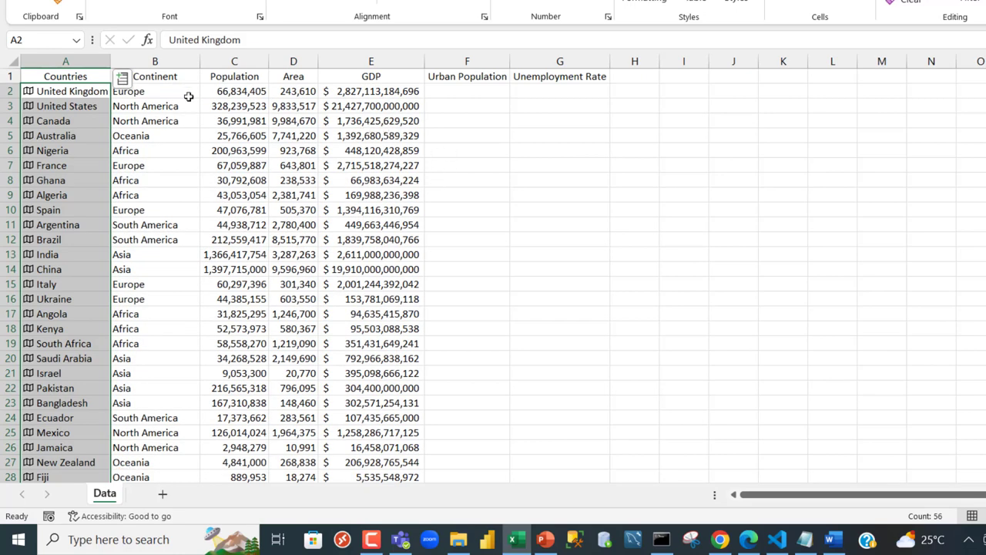
Fill column F with Urban population and the next column with Unemployment rate
click(123, 79)
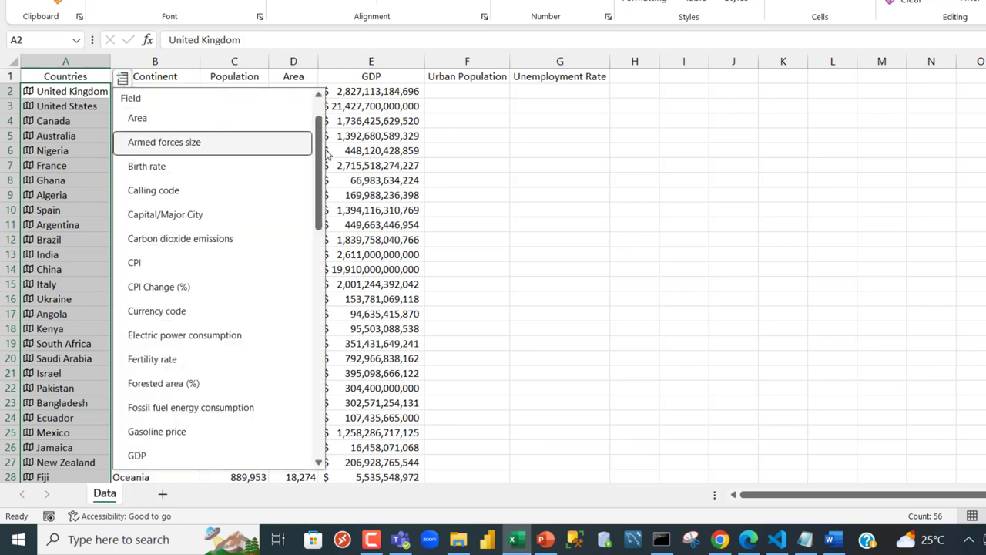
scroll(329, 322, down, 10)
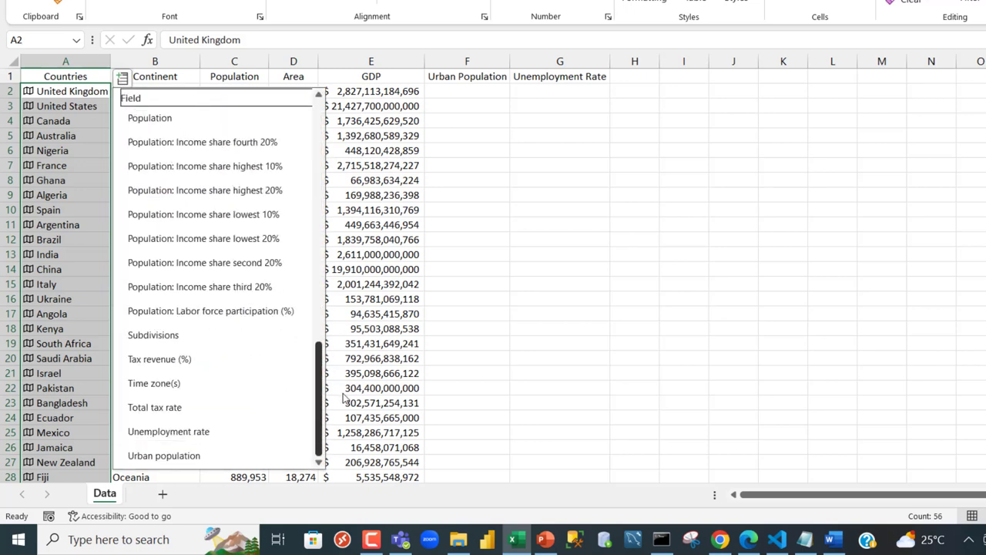
click(186, 458)
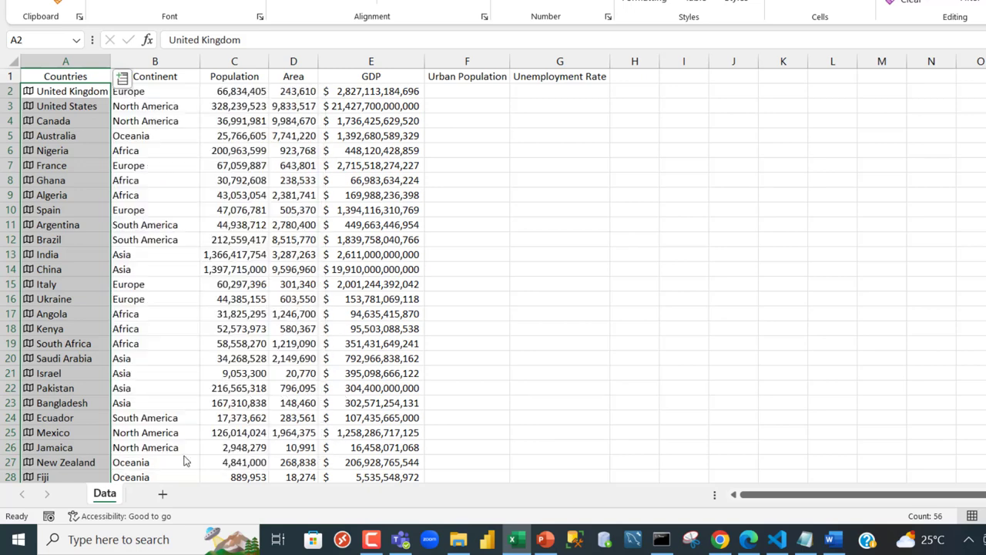
click(123, 80)
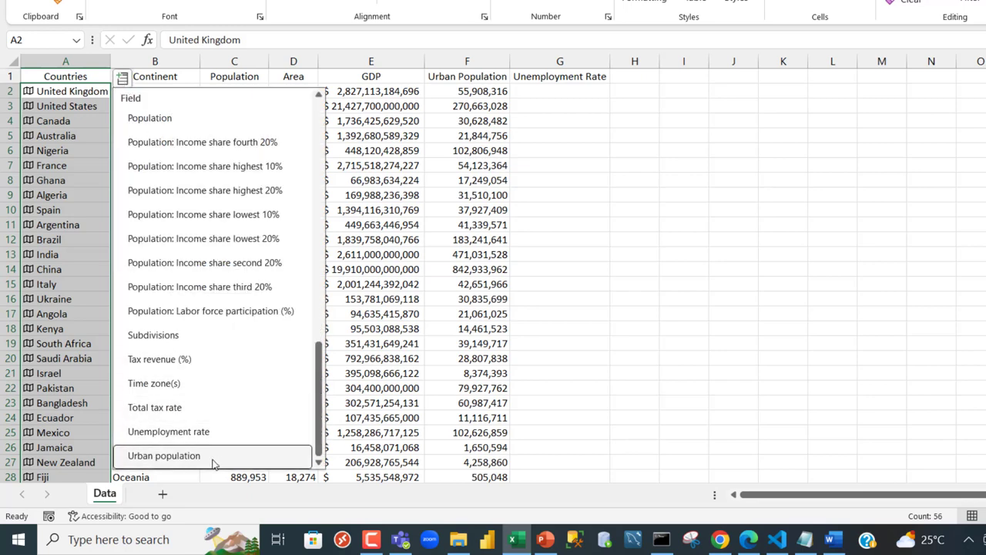
click(167, 433)
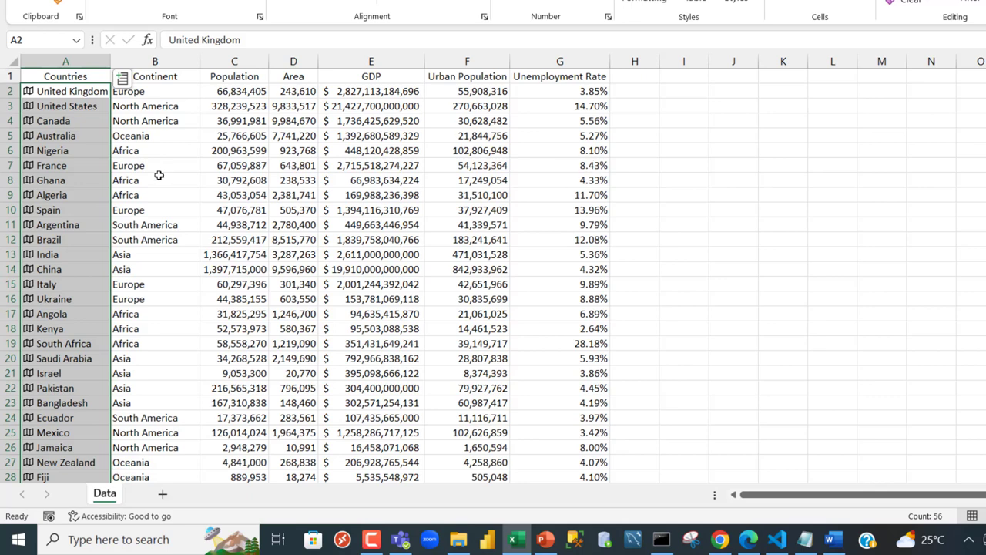
Select the Population, Area, GDP, Urban Population and Unemployment Rate values to check them
drag(249, 94, 262, 314)
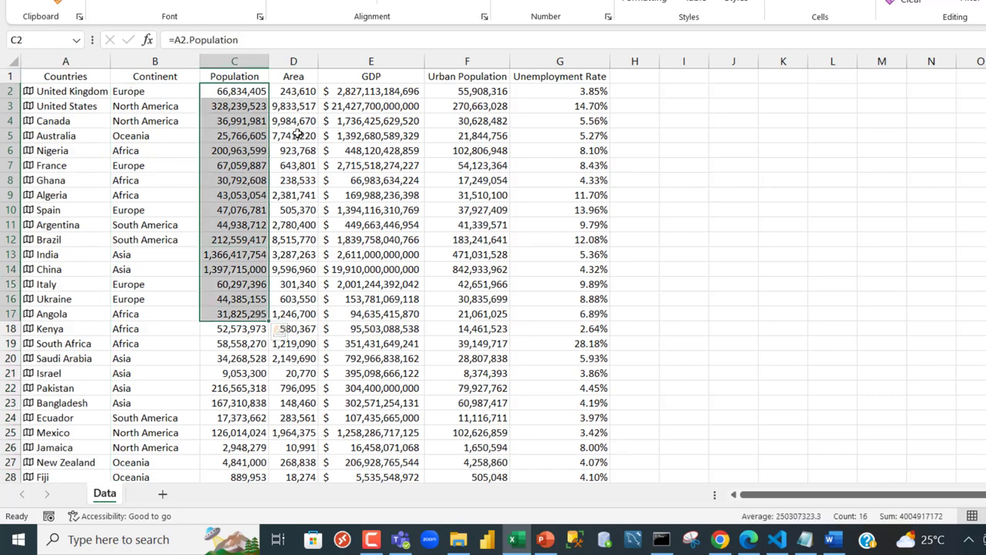
drag(297, 120, 308, 300)
drag(385, 90, 377, 313)
drag(482, 91, 474, 284)
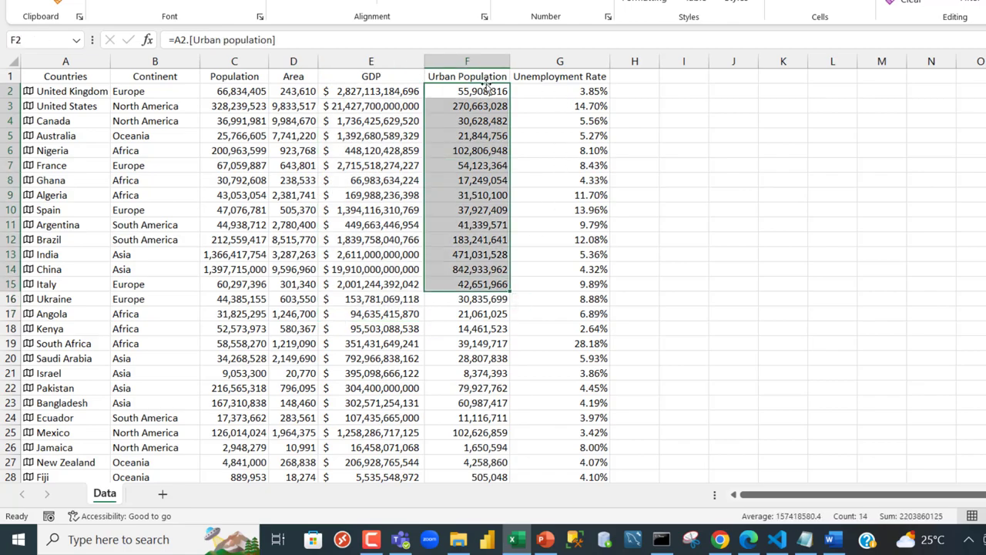
drag(550, 91, 544, 303)
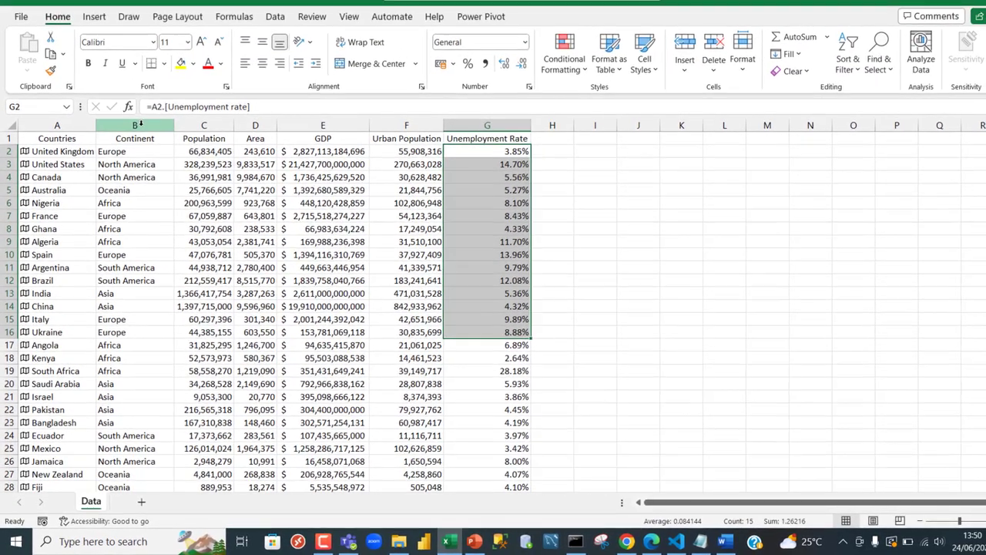
Insert a new column before Continent and head it 'Flags'
click(162, 61)
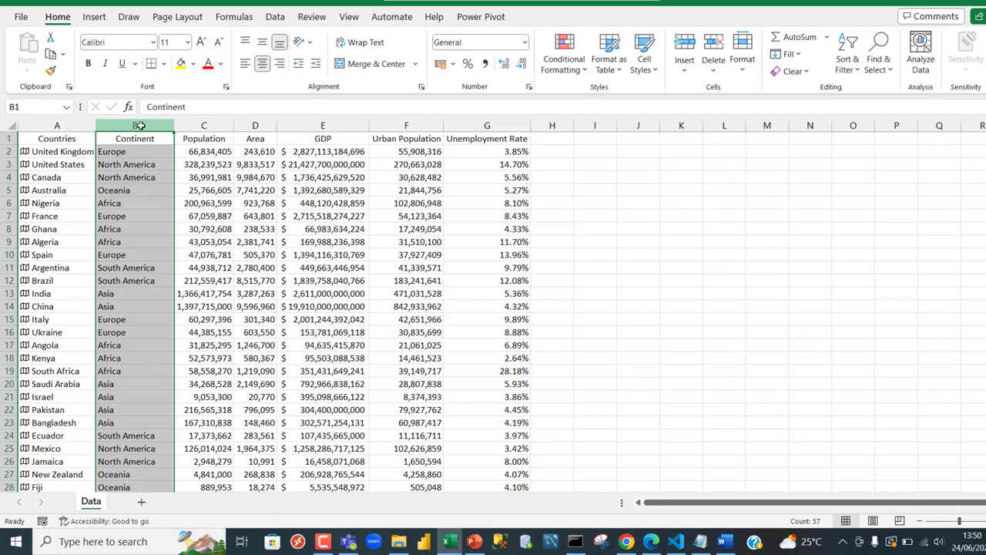
key(ctrl+shift+plus)
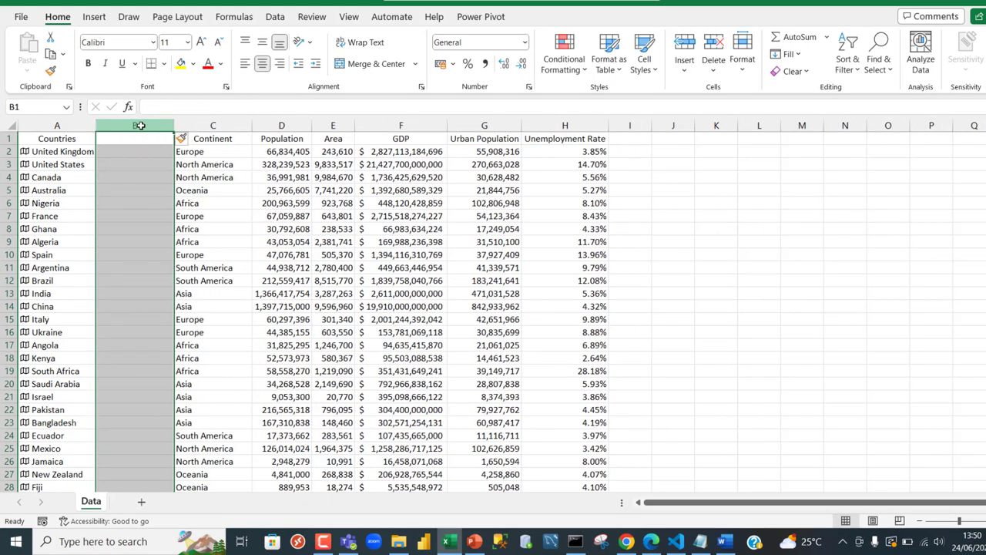
click(142, 138)
text(Flags)
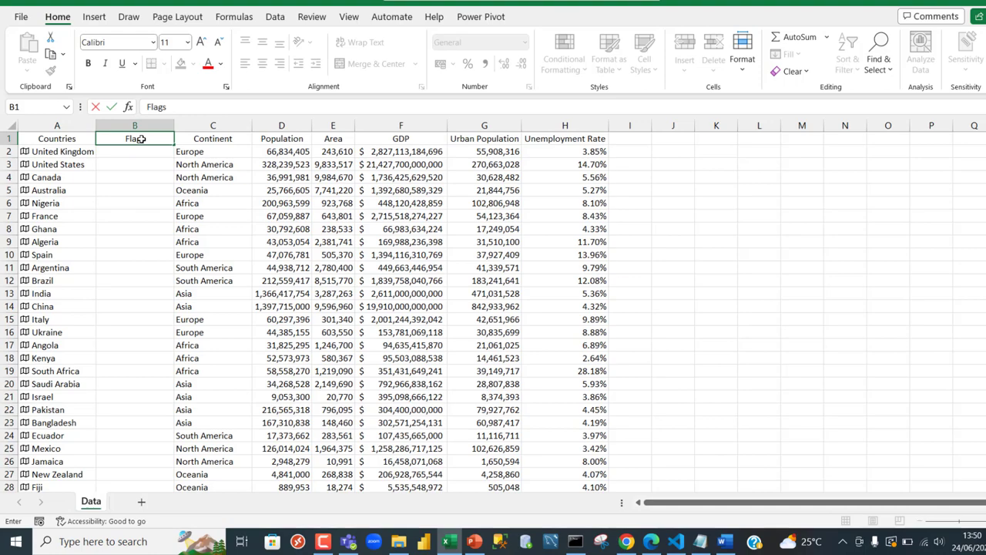
key(Return)
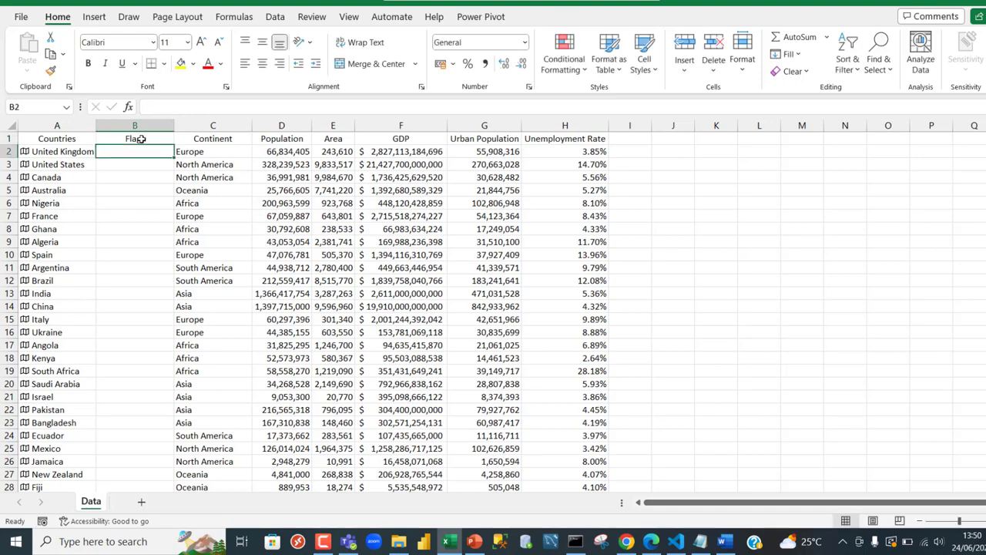
Add each country's flag Image to the Flags column for countries A2:A57
click(67, 152)
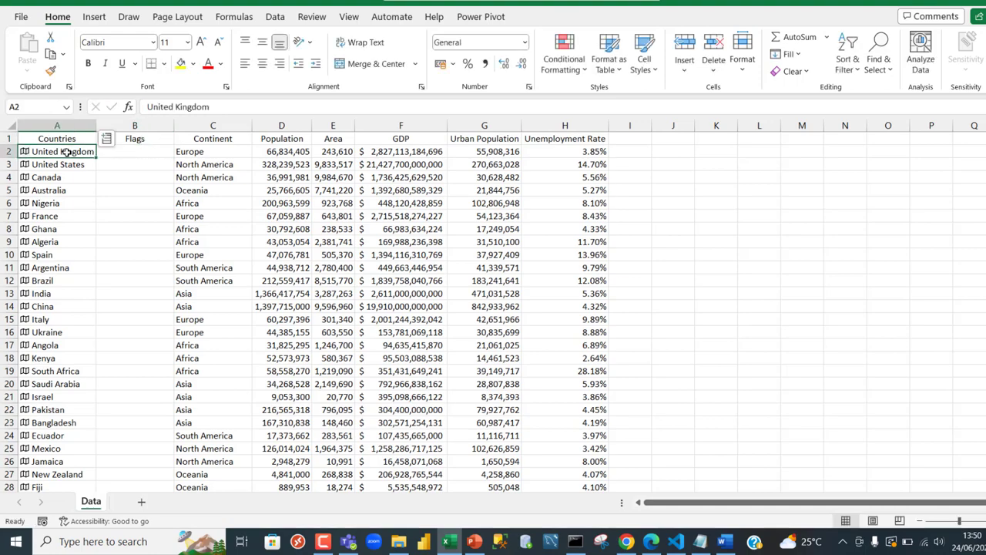
key(ctrl+shift+Down)
scroll(67, 152, up, 9)
scroll(67, 151, up, 2)
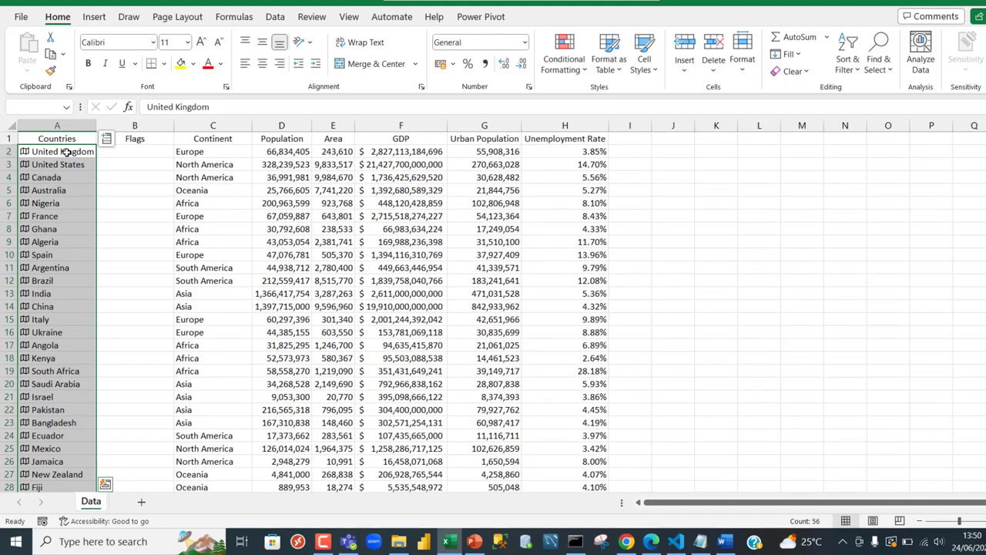
click(106, 138)
scroll(185, 431, down, 5)
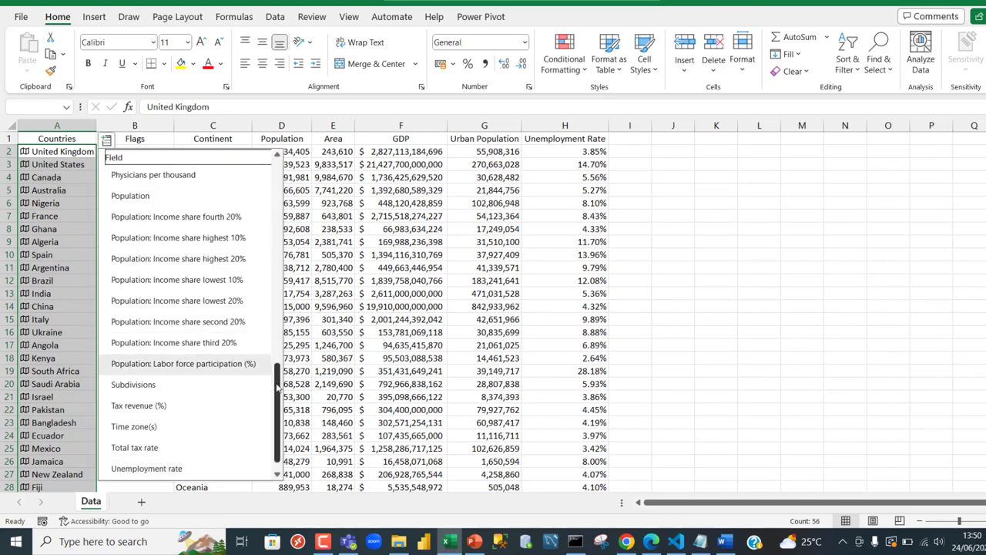
scroll(285, 304, up, 5)
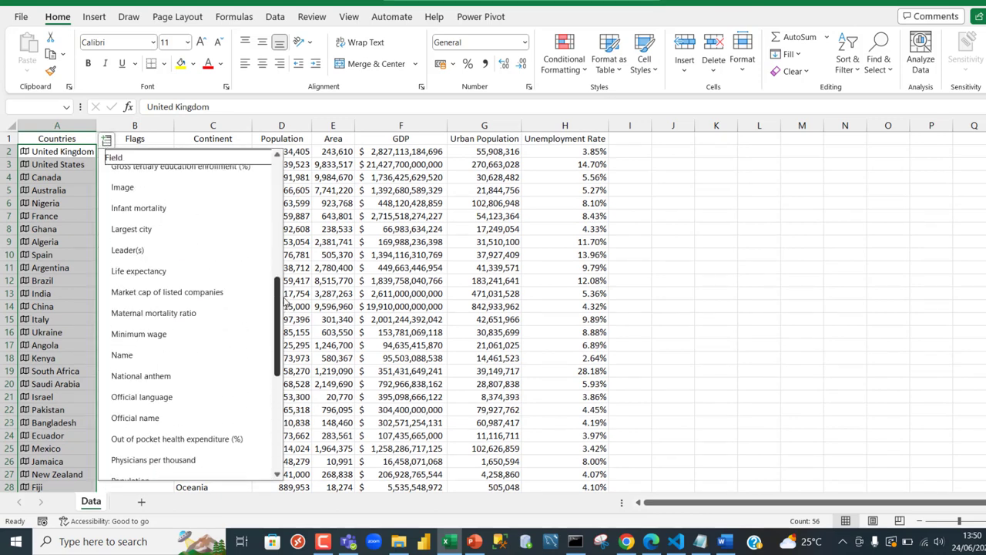
click(154, 189)
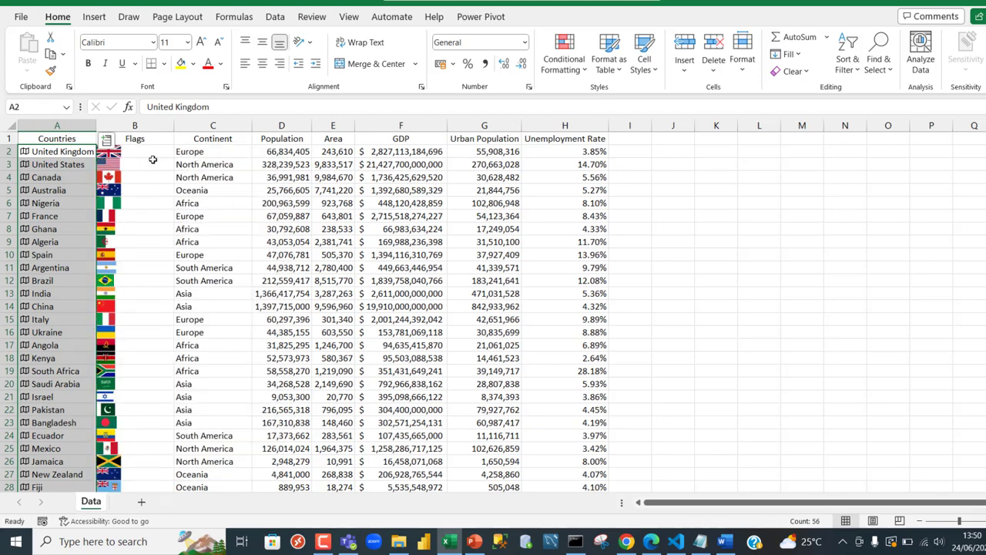
Check the =A2.Image formula in B2 and confirm flags reach the last row
click(154, 155)
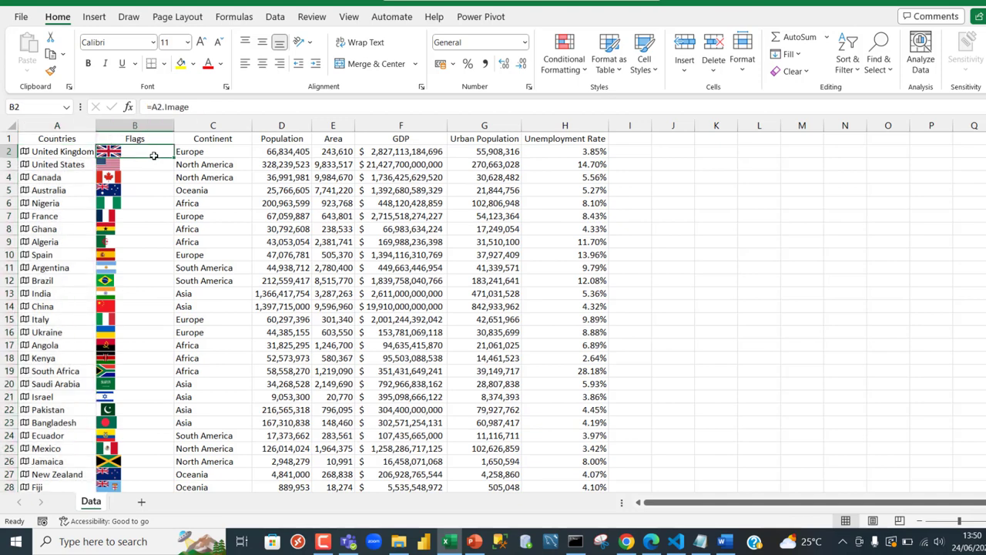
key(ctrl+Down)
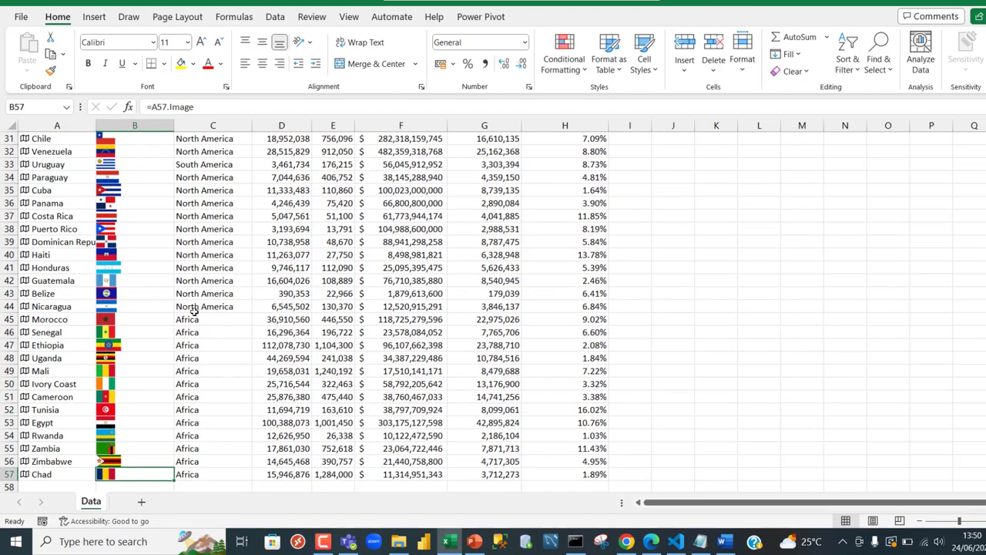
key(ctrl+Up)
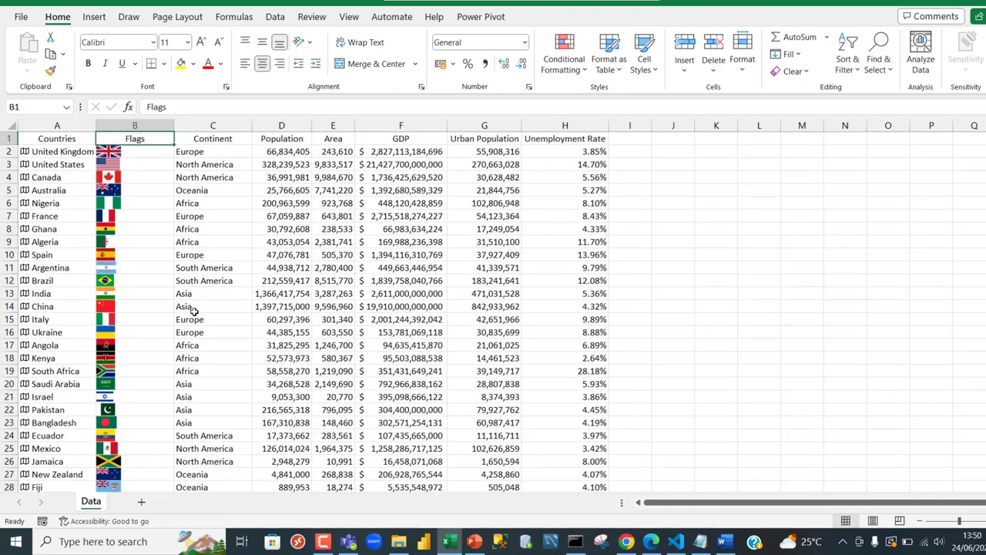
click(263, 211)
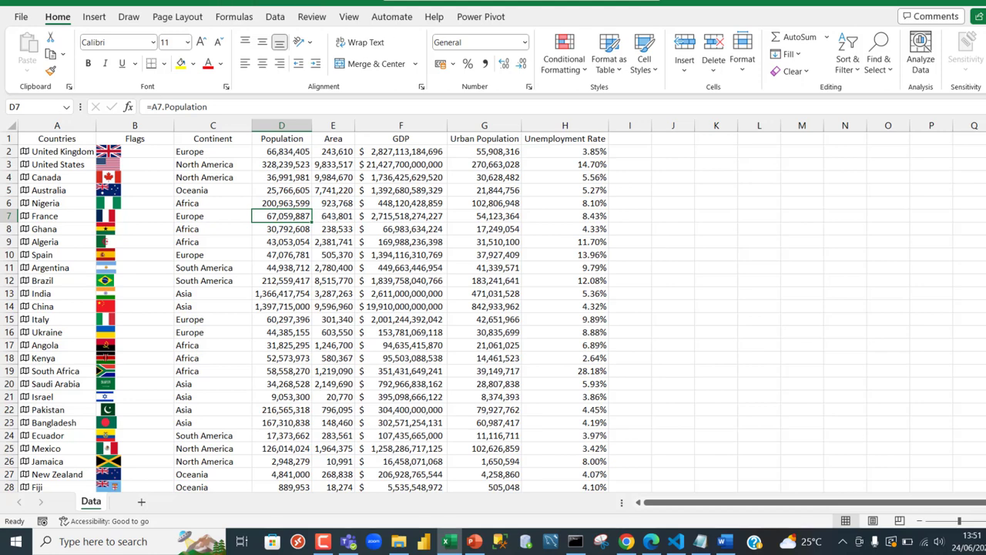
Insert a PivotTable from A1:H57 on the existing Data sheet at cell J1
click(94, 16)
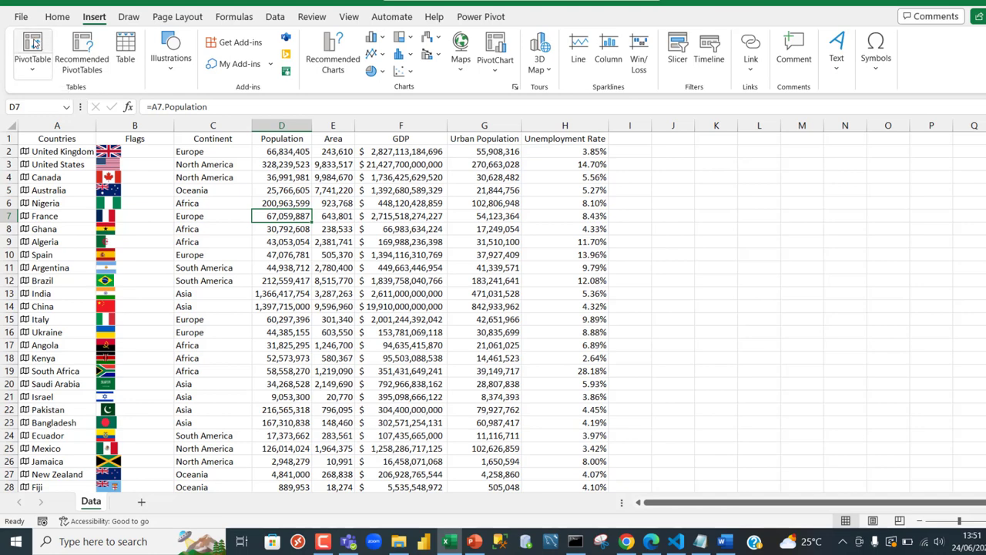
click(33, 44)
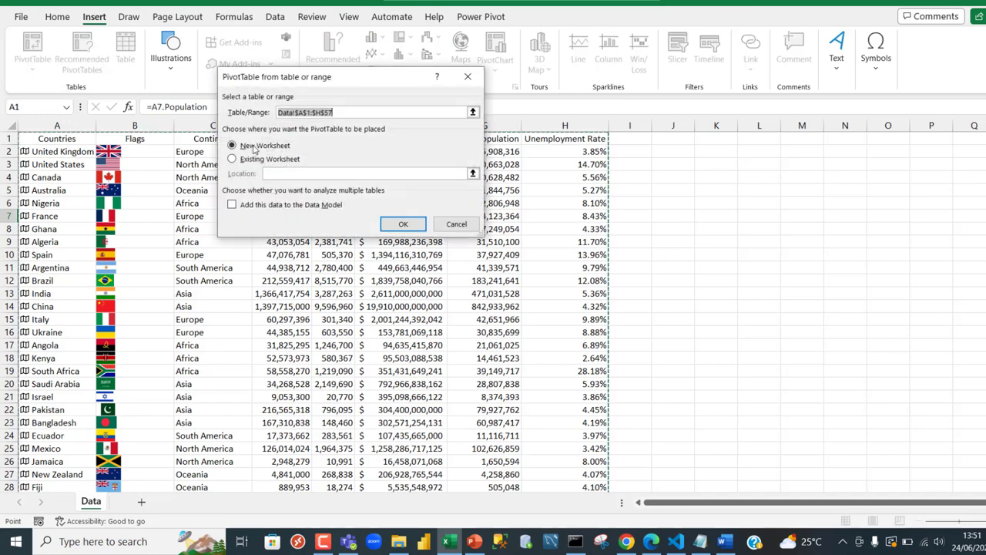
click(255, 159)
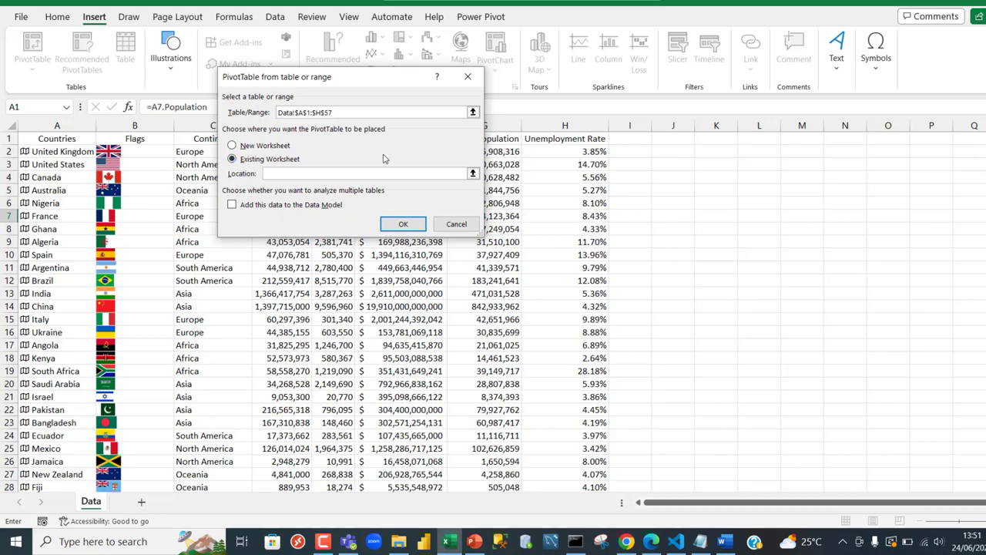
click(674, 138)
click(404, 224)
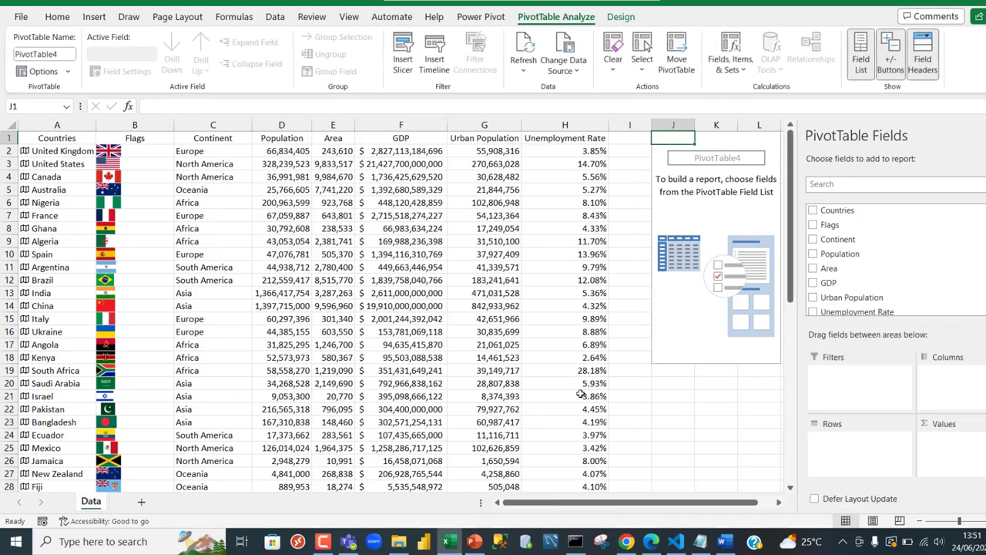
Set the PivotTable Fields pane to show fields and areas side by side
click(777, 502)
click(778, 503)
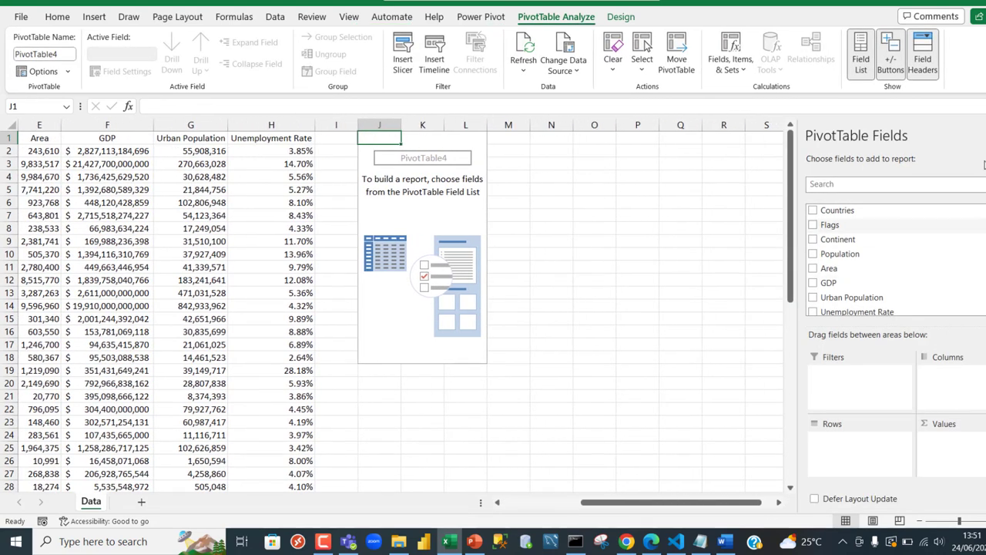
click(978, 162)
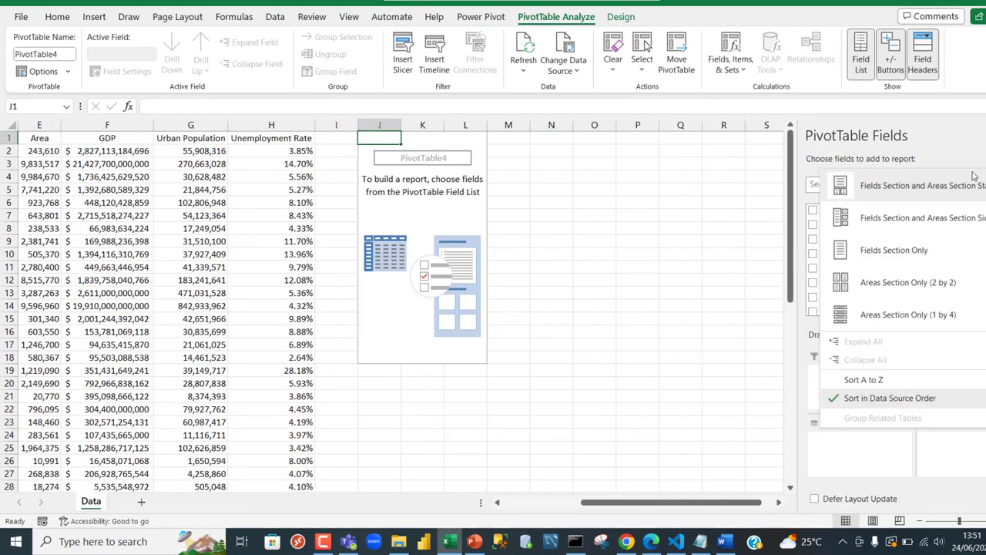
click(886, 224)
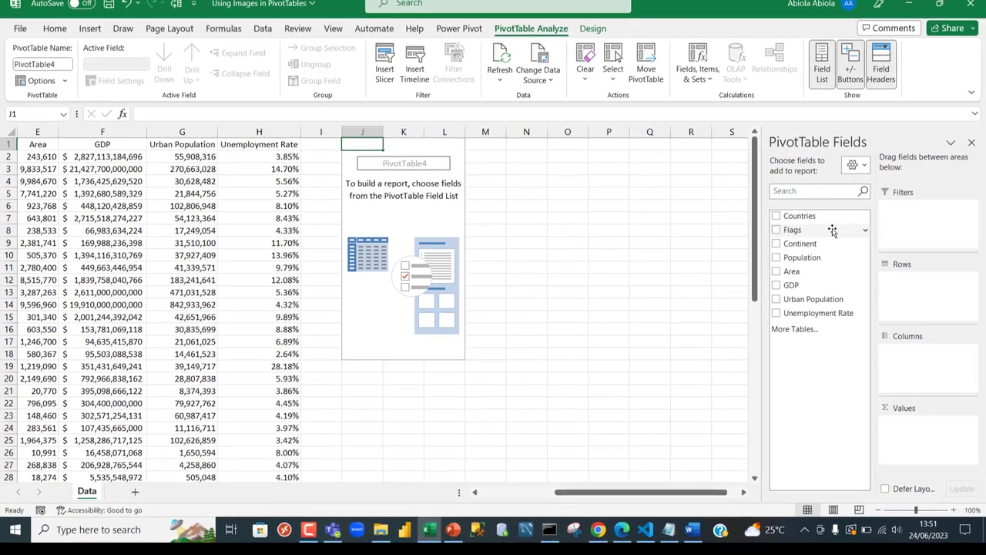
Put Flags and Continent in Rows and Population in Values
drag(821, 232, 956, 302)
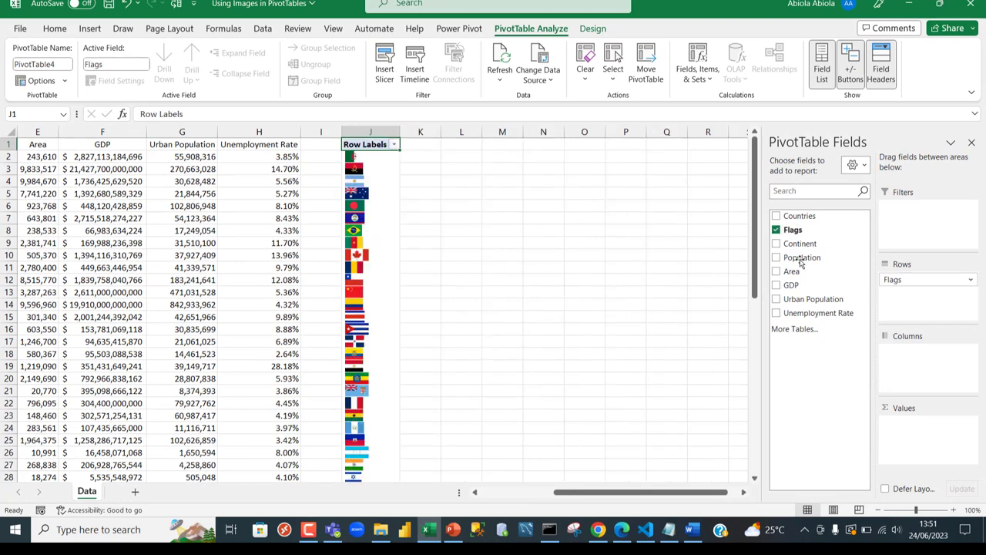
mouse_move(382, 194)
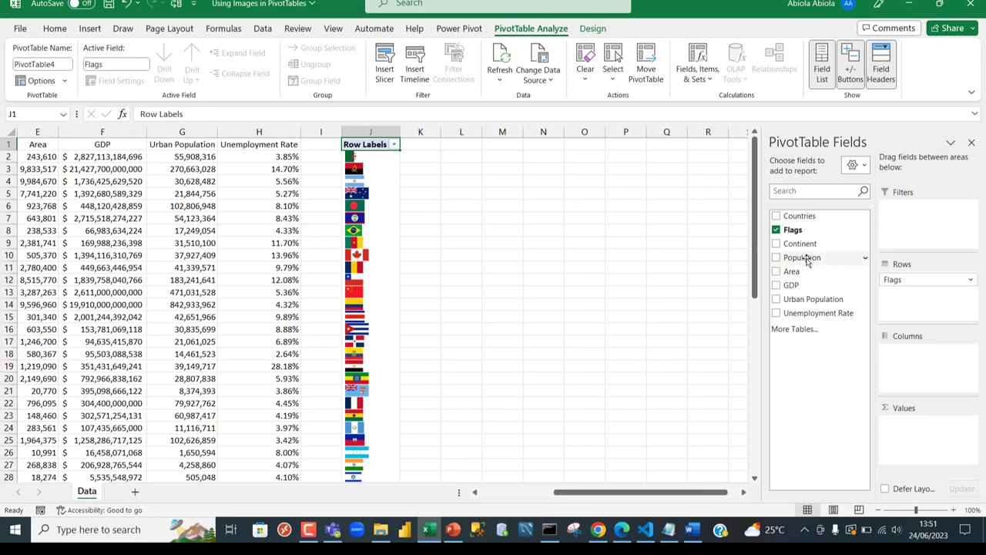
drag(805, 262, 938, 436)
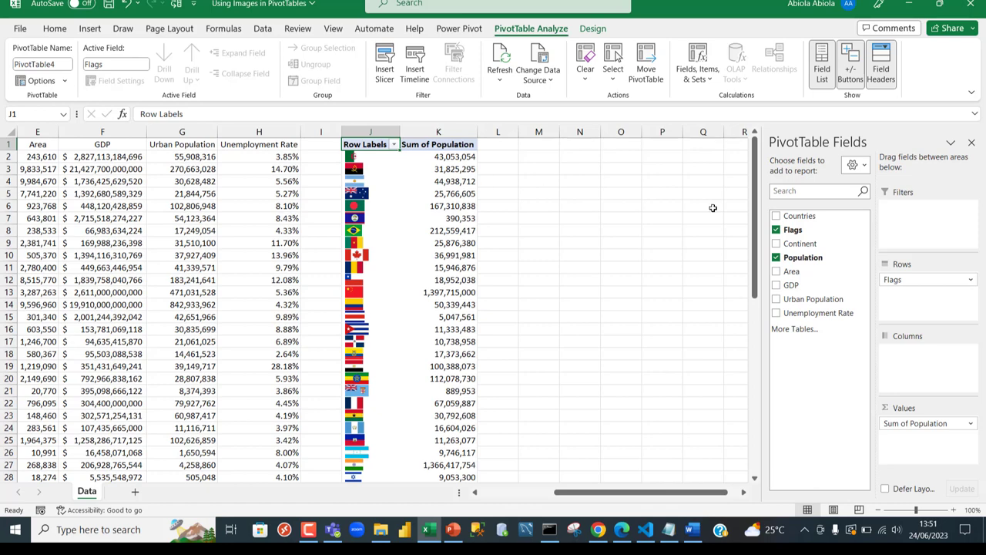
drag(806, 243, 929, 282)
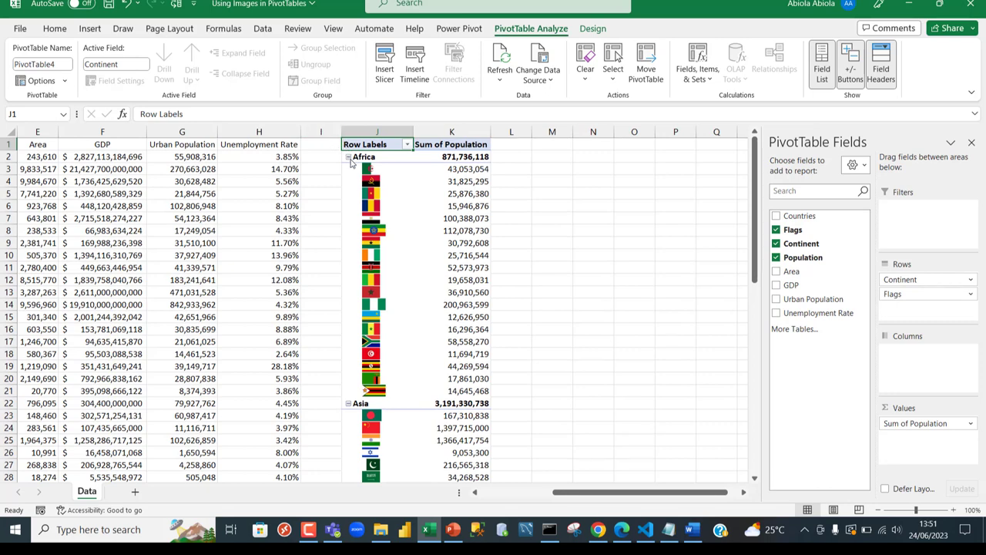
Set the PivotTable's report layout to Tabular Form with Repeat All Item Labels
click(592, 29)
click(106, 74)
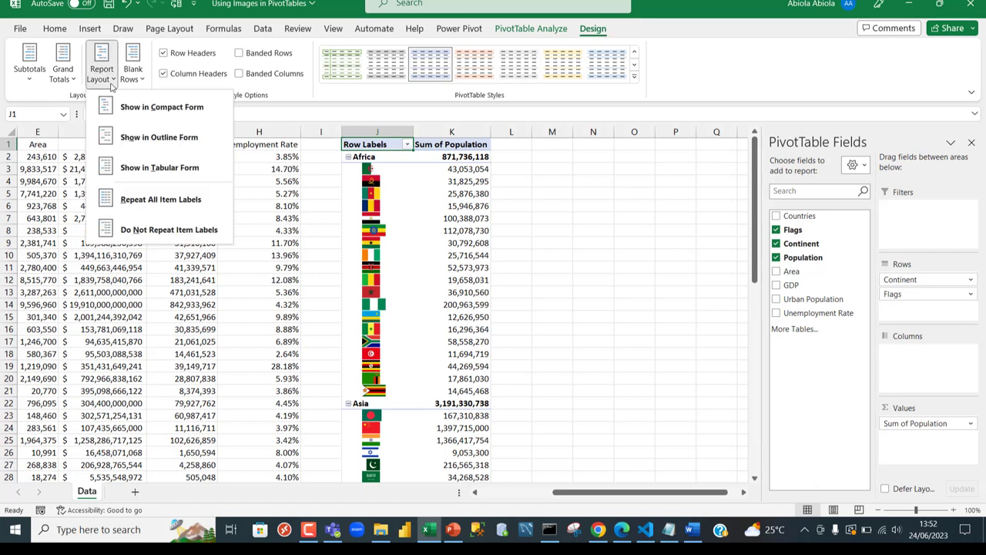
click(154, 167)
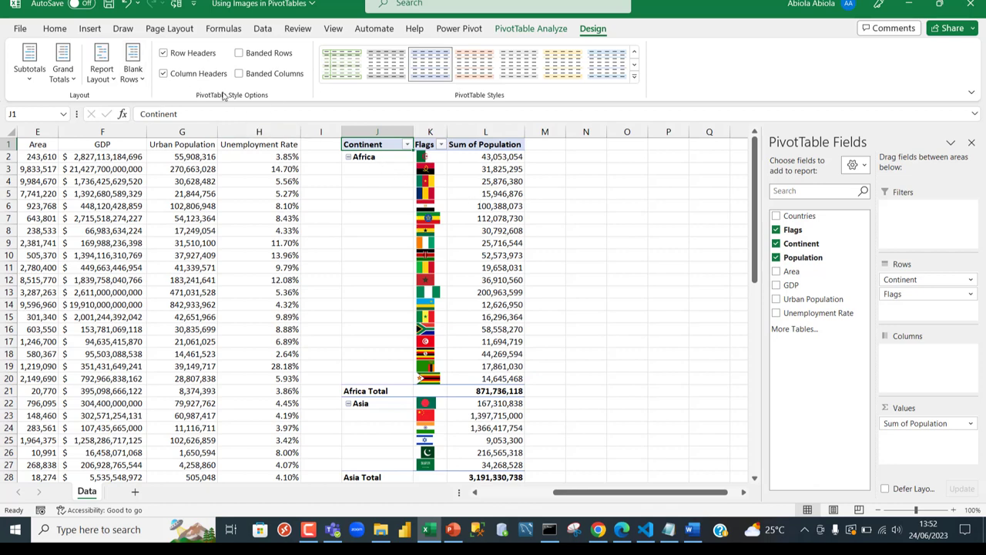
click(100, 71)
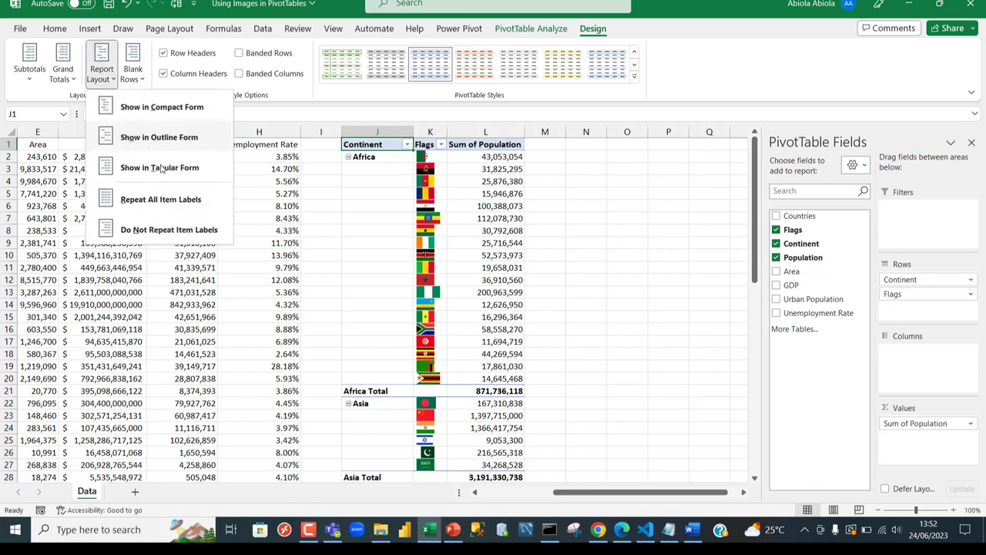
click(143, 194)
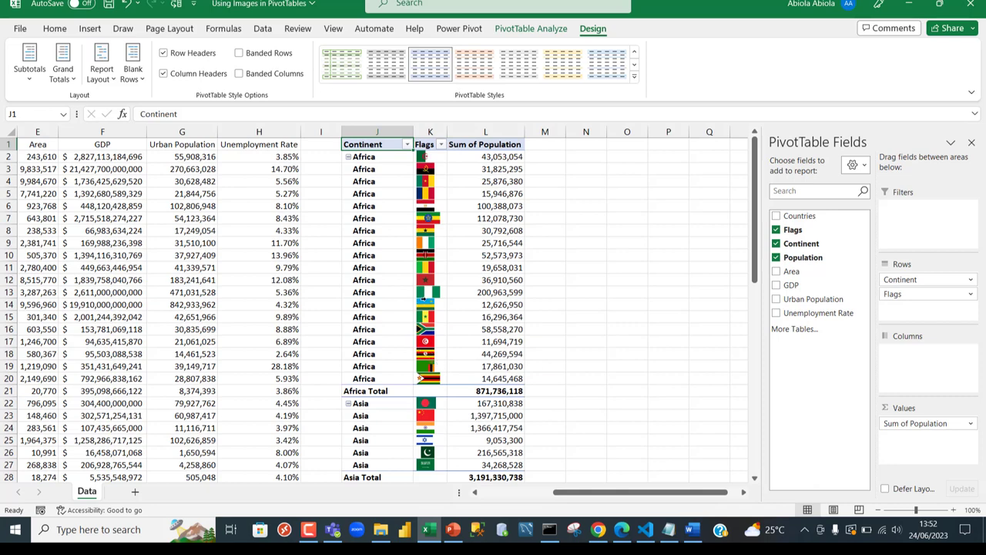
Inspect the Bangladesh, China, India, Israel and Pakistan flag cells
click(428, 403)
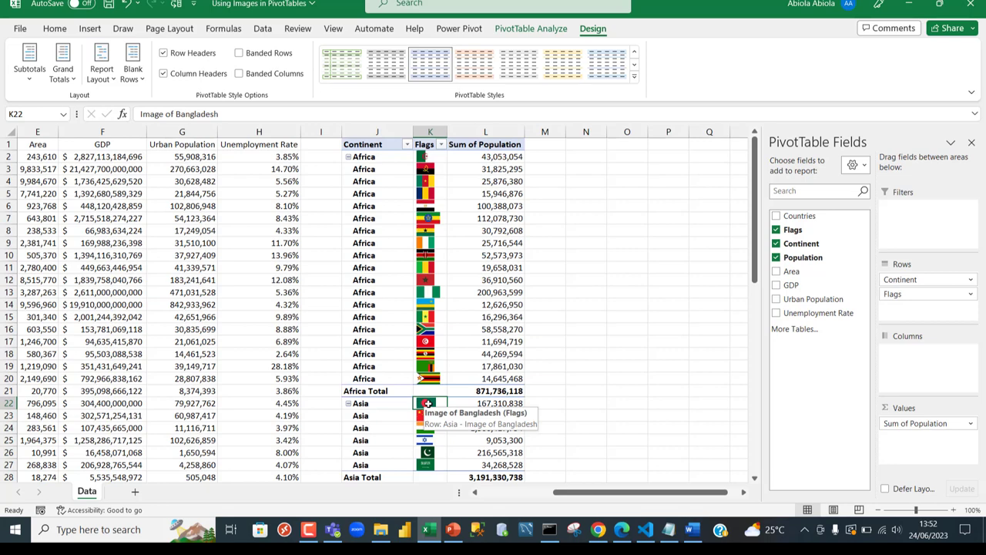
click(437, 418)
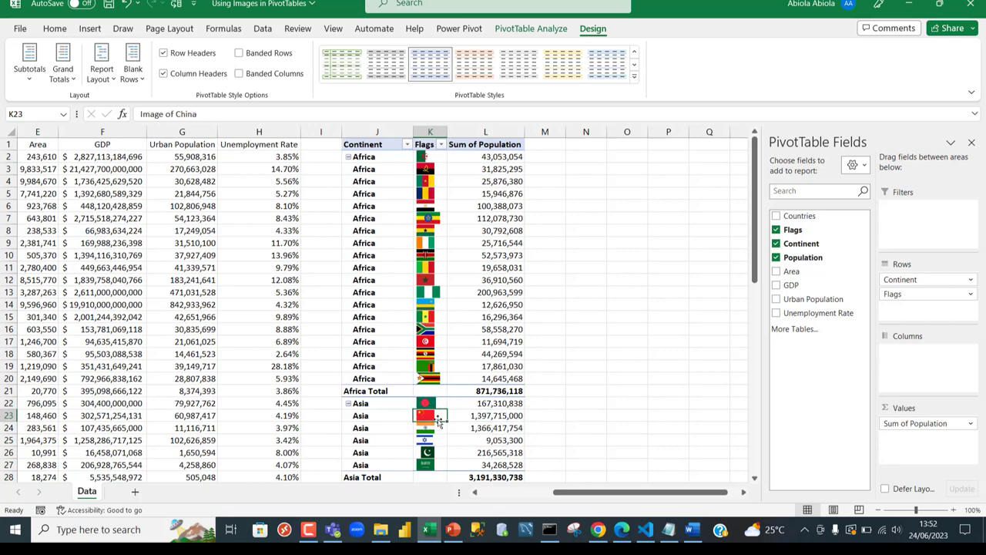
drag(436, 428, 436, 447)
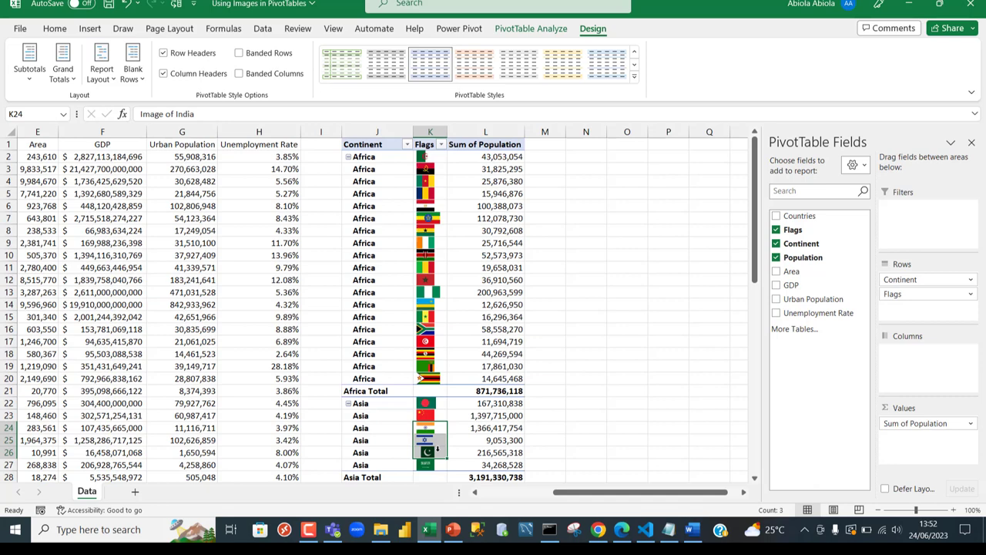
click(438, 452)
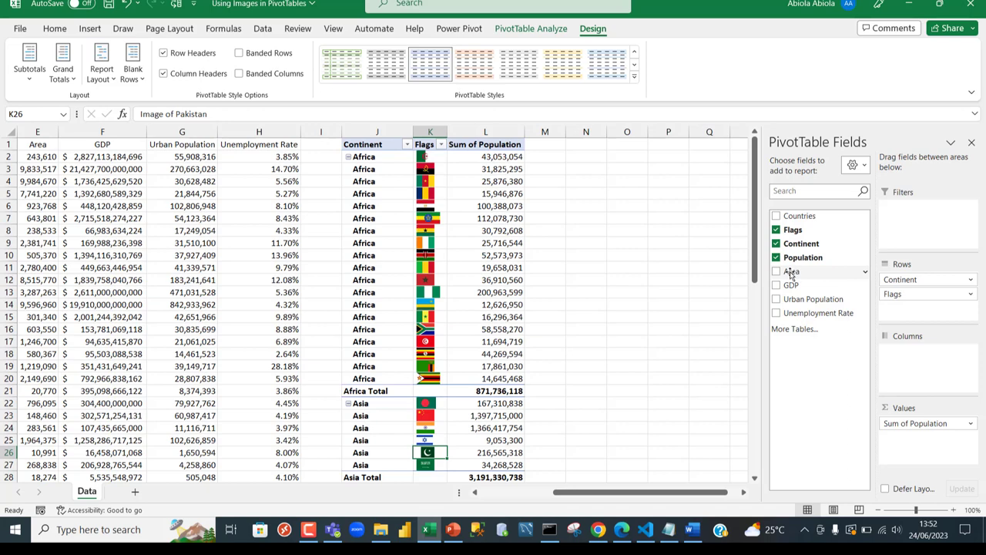
Add Area once and GDP twice to the PivotTable Values
drag(790, 271, 938, 442)
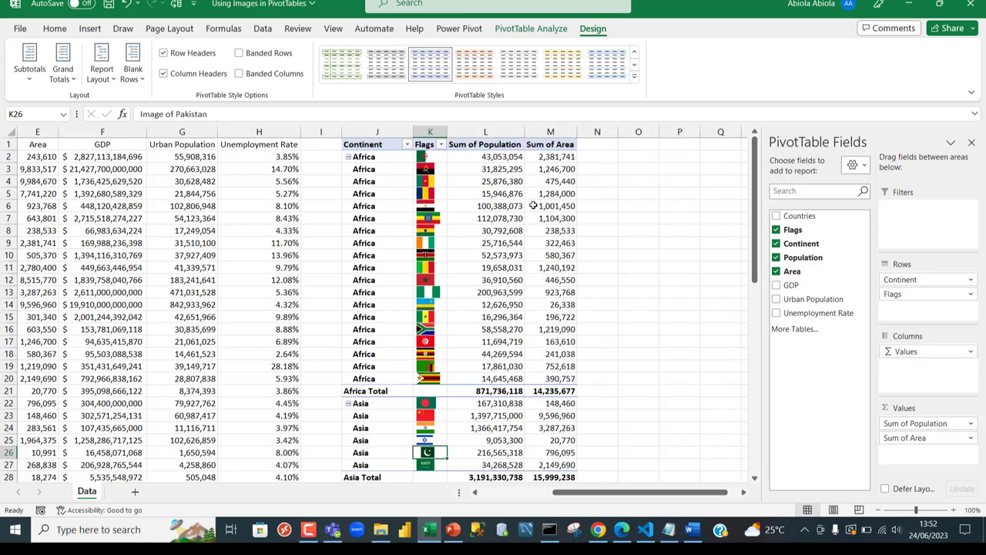
click(497, 155)
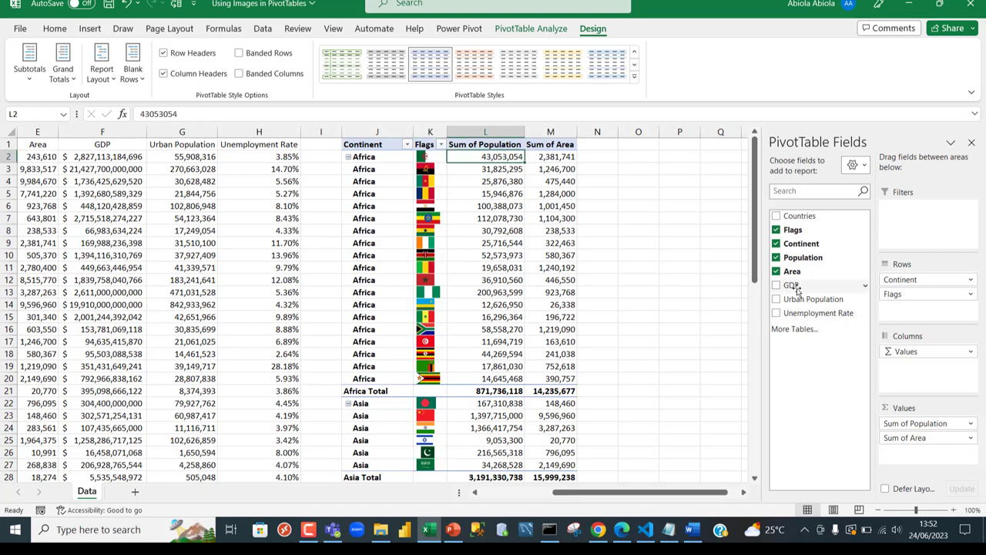
drag(797, 289, 945, 464)
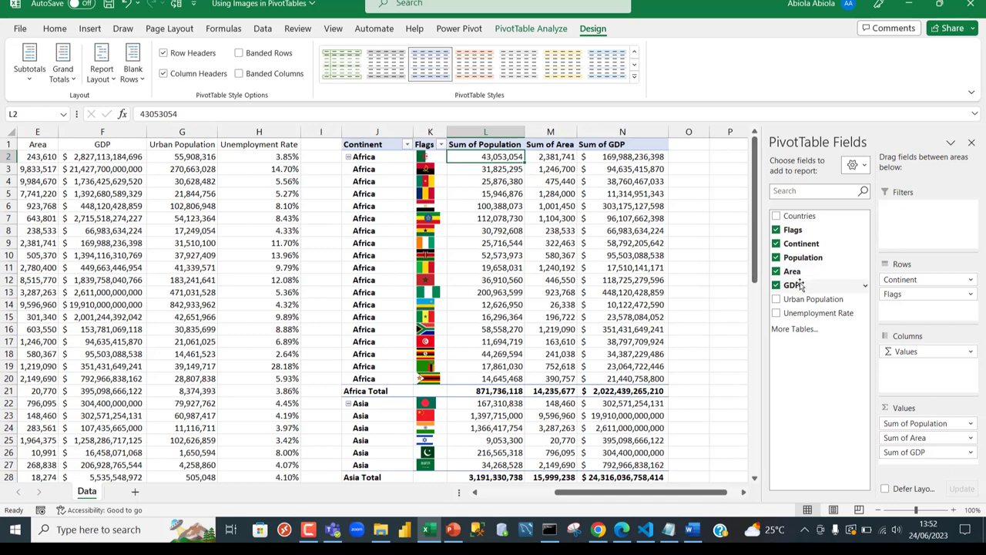
drag(801, 285, 935, 467)
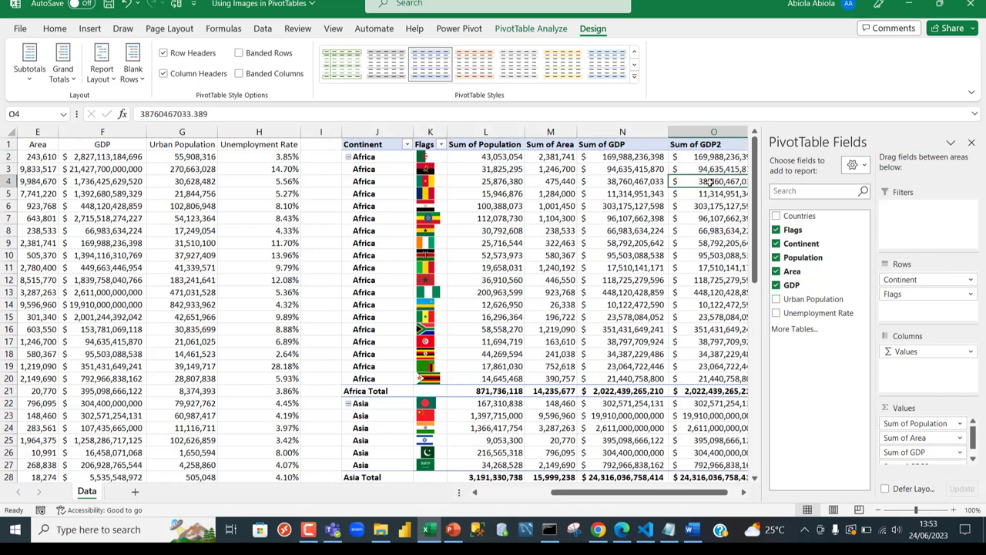
Show the Sum of GDP2 values as % of Grand Total
right_click(710, 182)
mouse_move(772, 333)
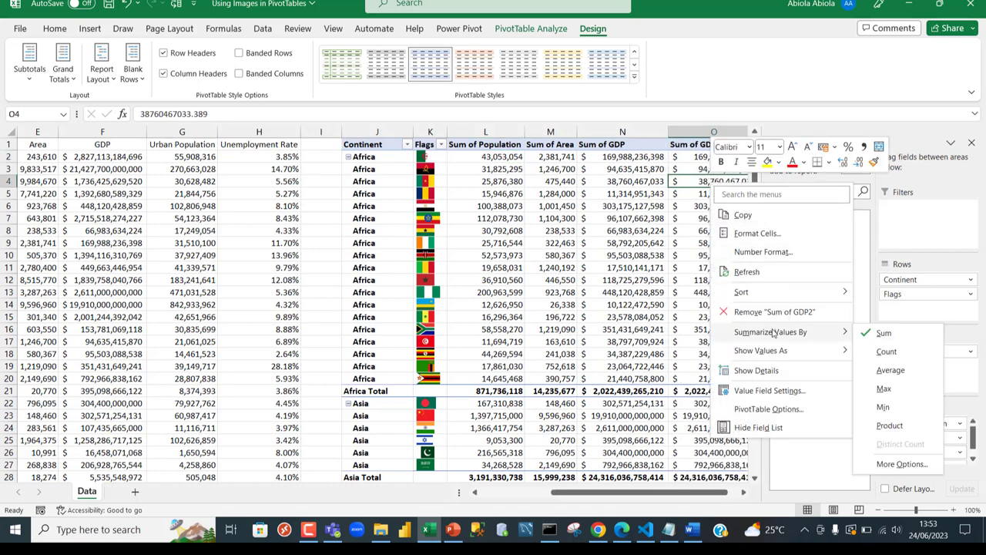
mouse_move(775, 351)
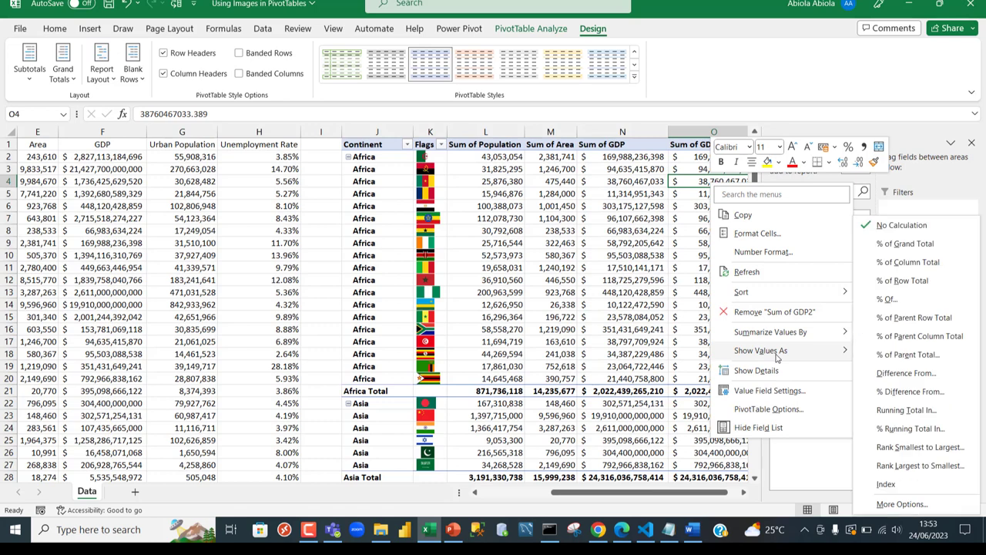
click(897, 243)
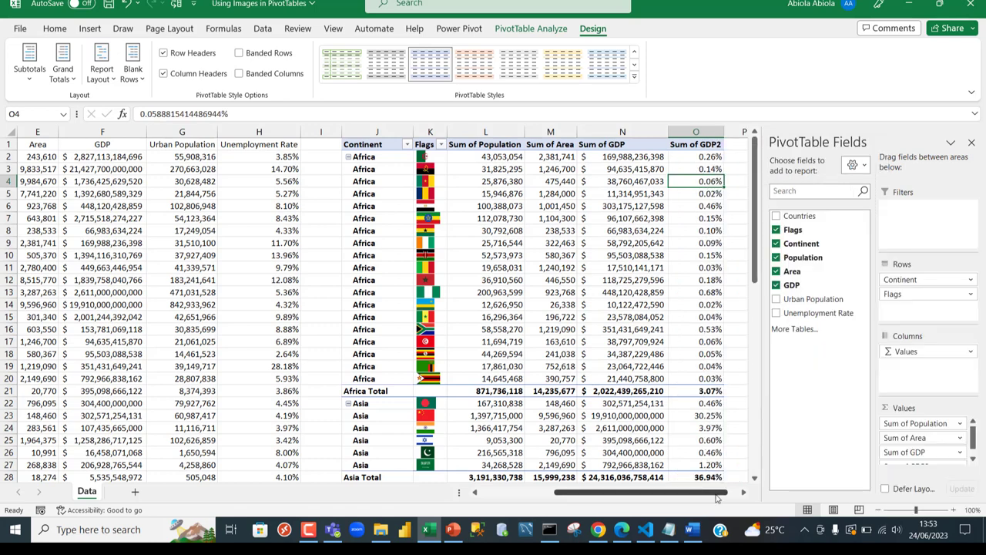
Scroll the PivotTable and select the Chad row and Egypt flag cell
scroll(741, 497, right, 3)
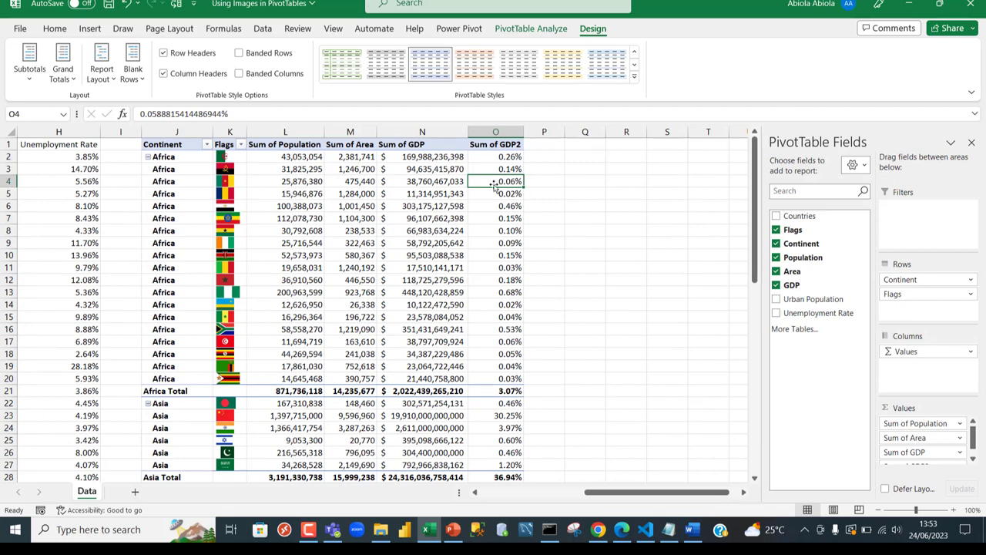
click(214, 193)
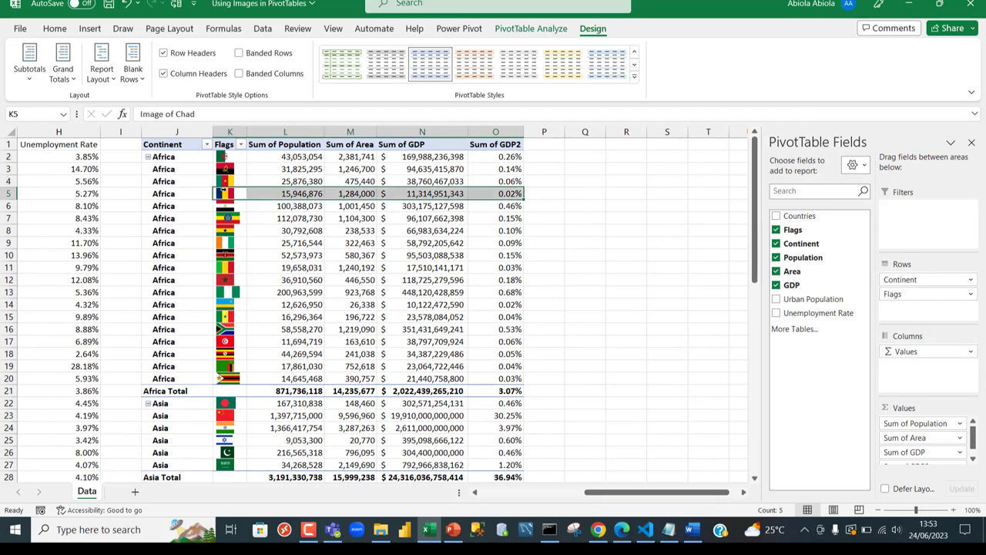
click(237, 204)
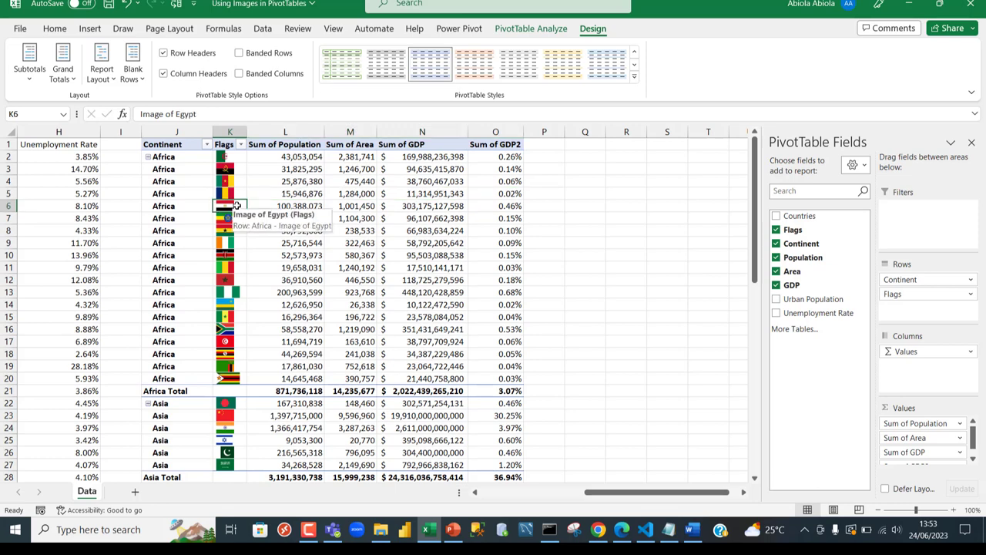